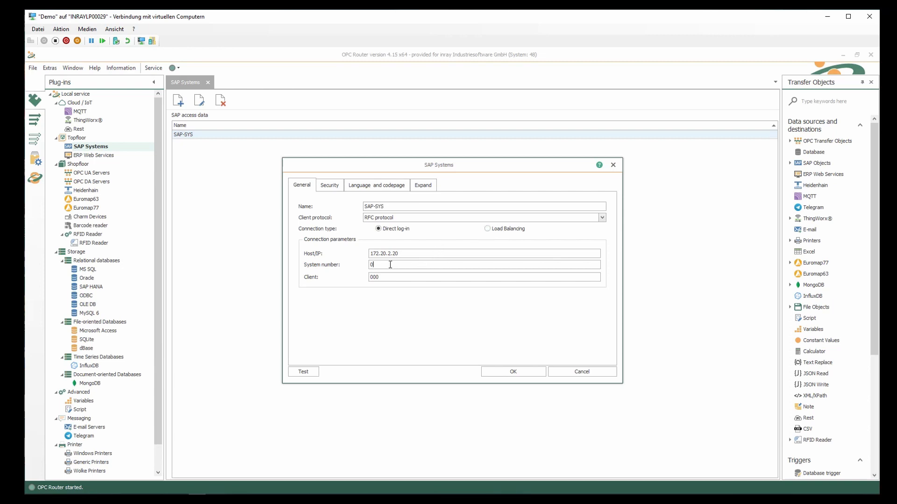
Review the SAP-SYS system's security settings, including its credential fields and the available login methods
click(326, 187)
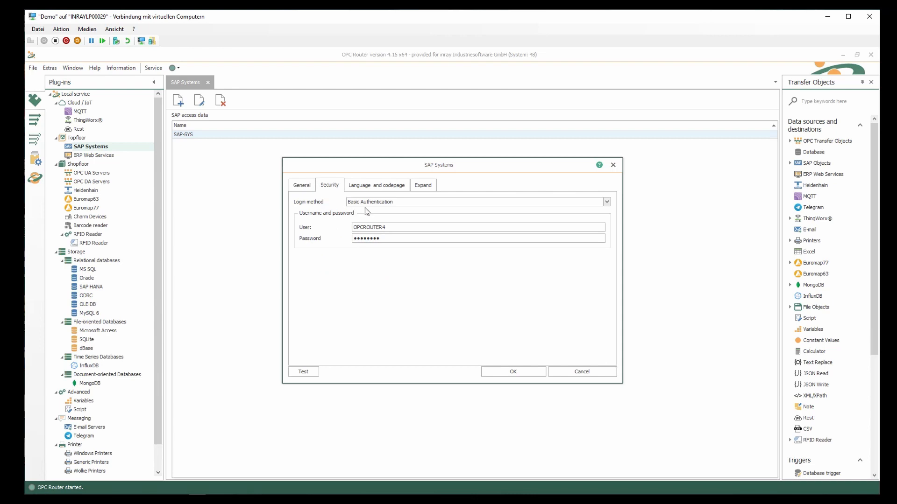
click(367, 238)
click(607, 202)
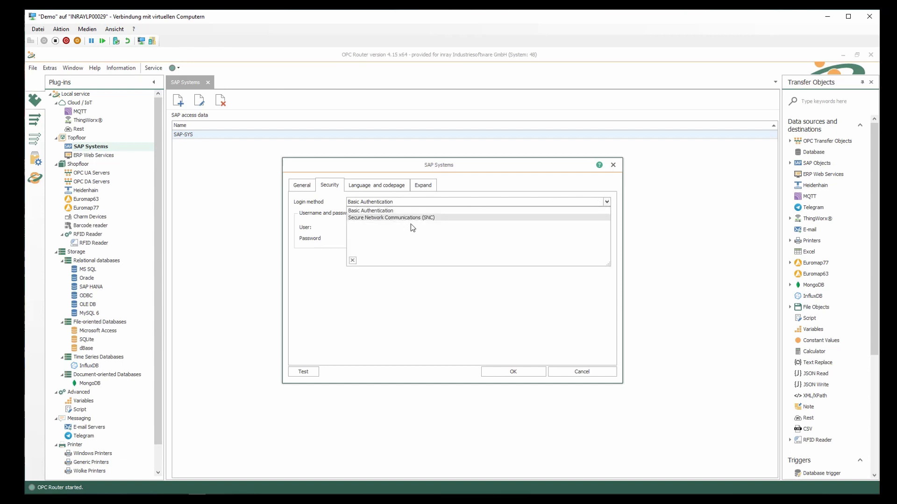
click(337, 301)
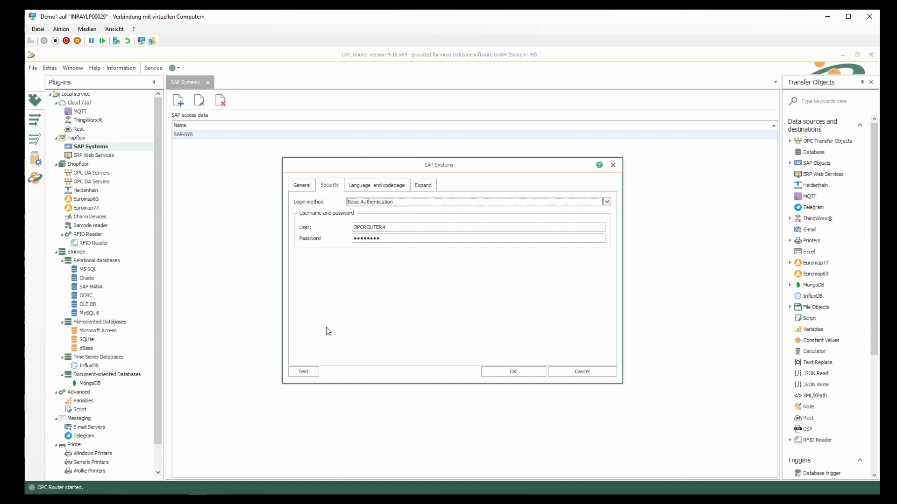
Test the connection to the SAP-SYS system and close its settings without saving
click(307, 372)
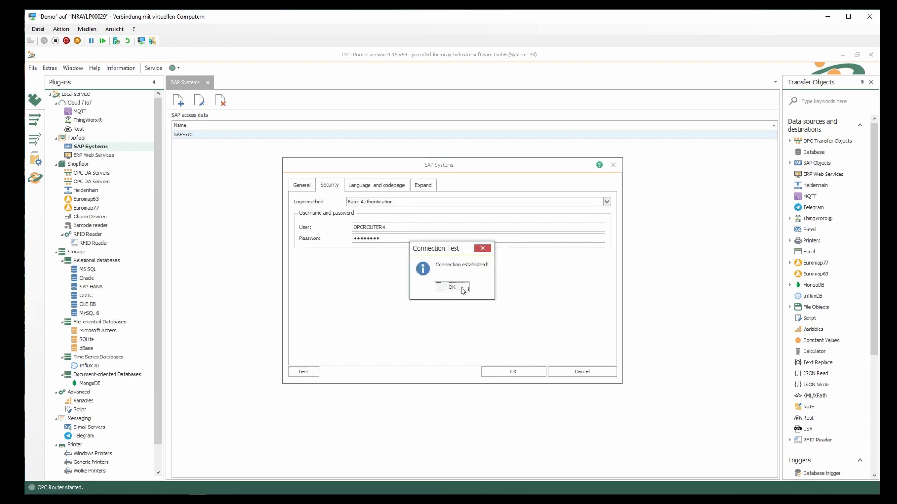
click(463, 289)
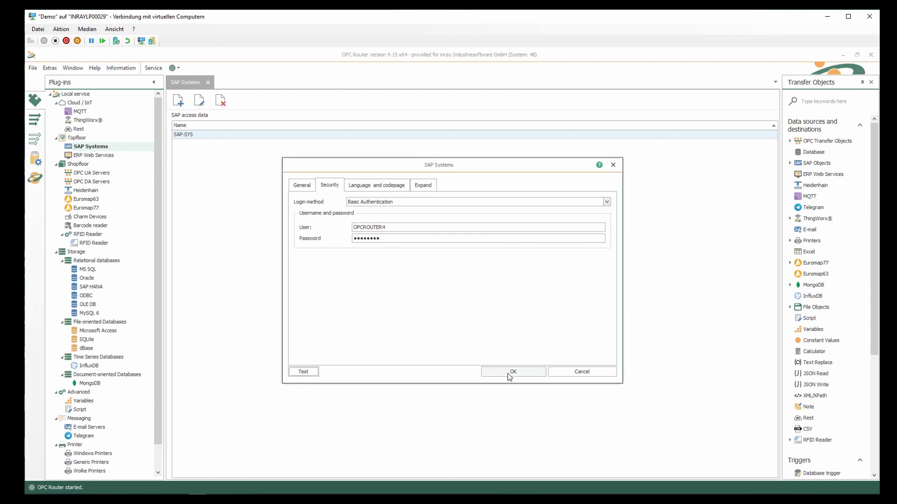
click(579, 373)
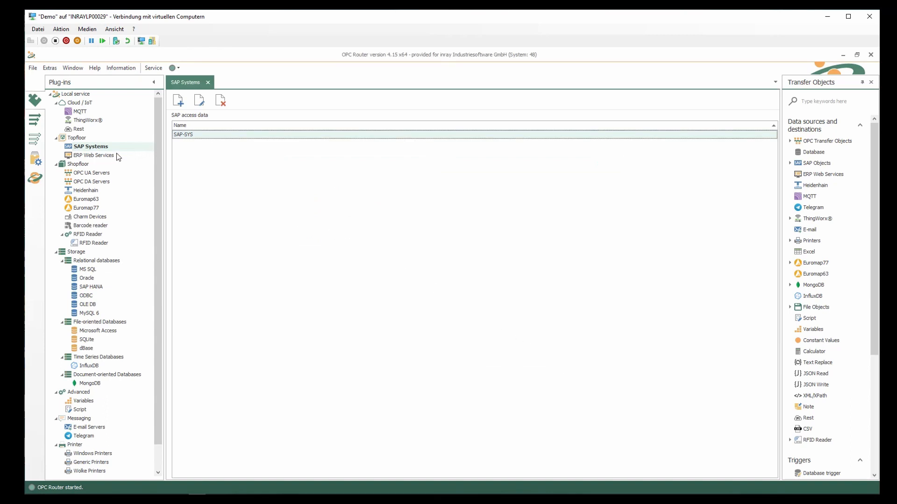
Open the KEPServerEX_Training OPC UA server configuration and review its endpoint and log-on credentials
click(87, 174)
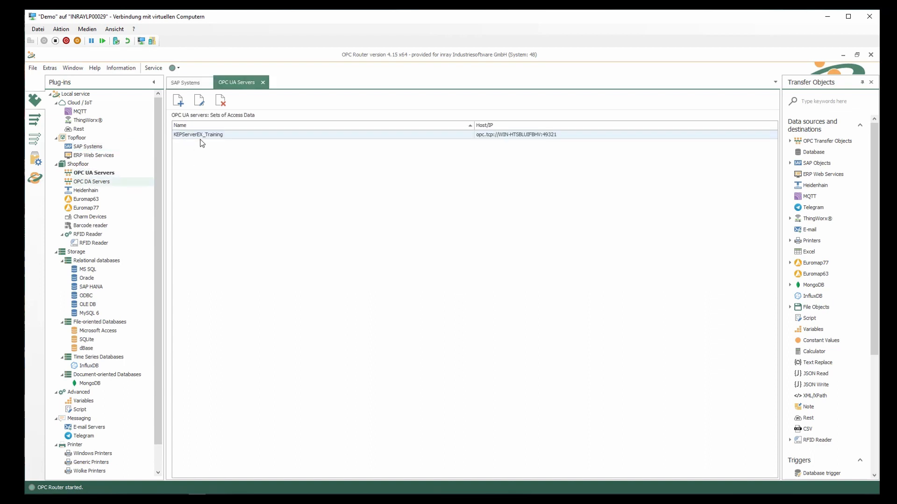
double_click(200, 136)
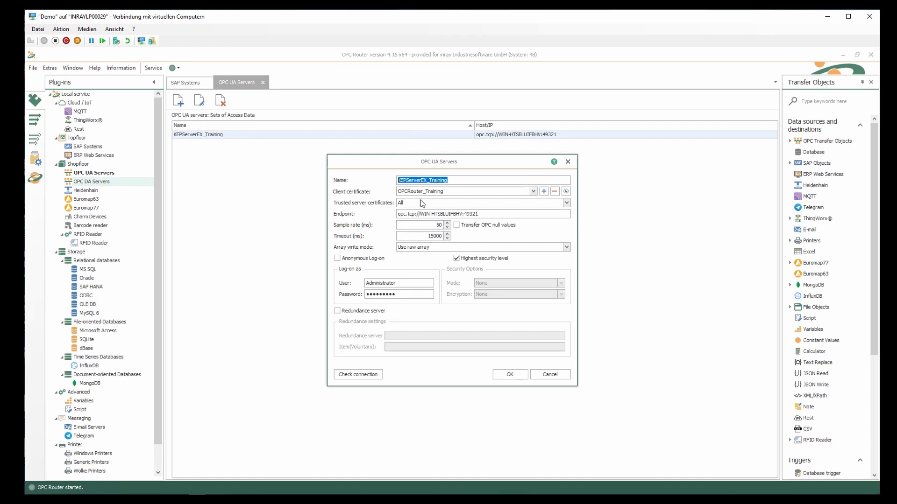
click(487, 216)
click(411, 283)
click(410, 294)
Check the connection to the KEPServerEX_Training server and close its configuration without saving
click(353, 374)
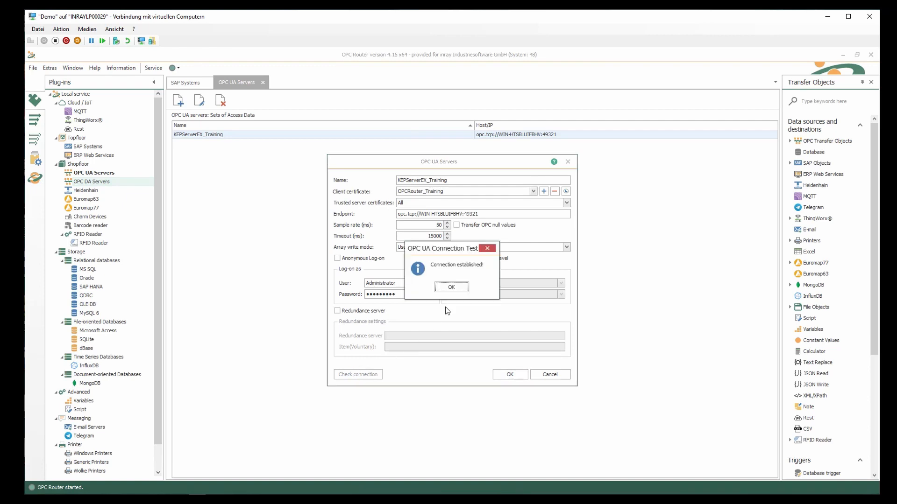
click(452, 288)
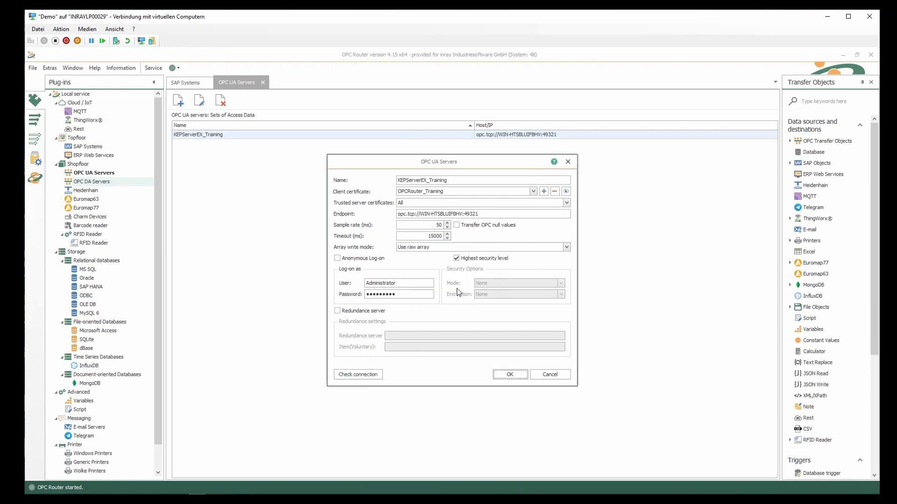
click(559, 376)
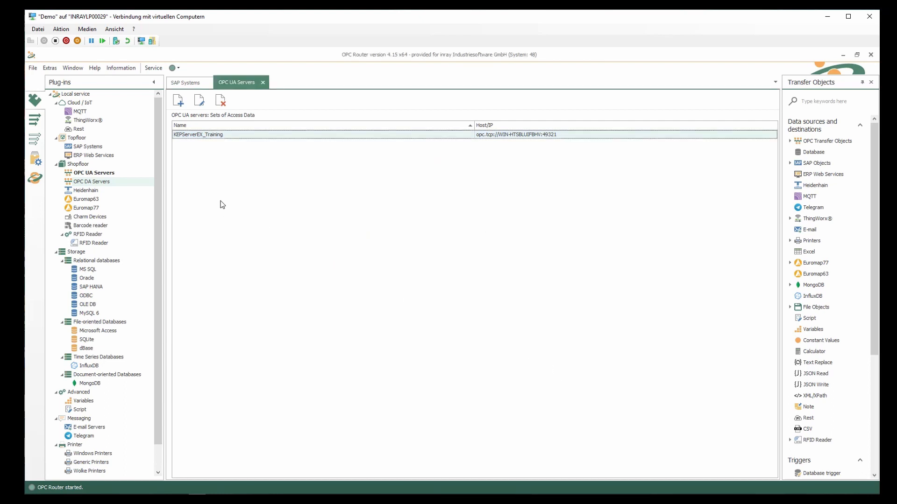
Create a connection folder named "SAP Connections" under the local service
click(36, 121)
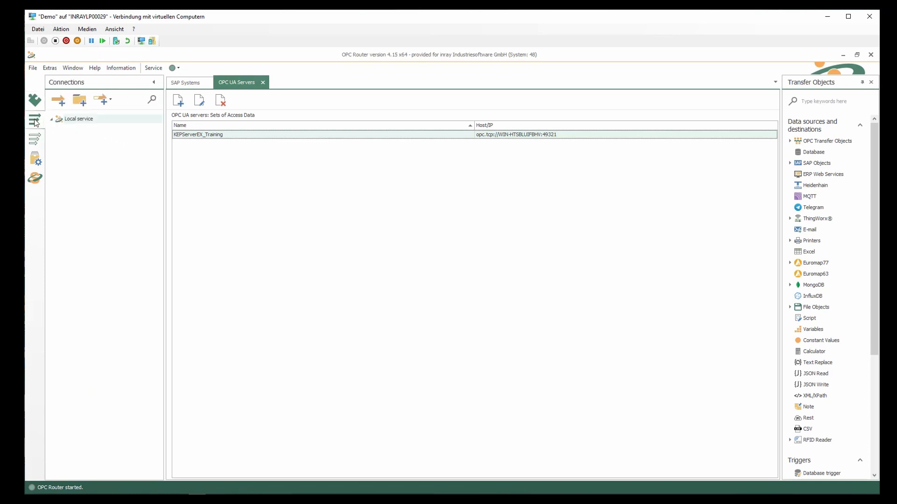
click(71, 118)
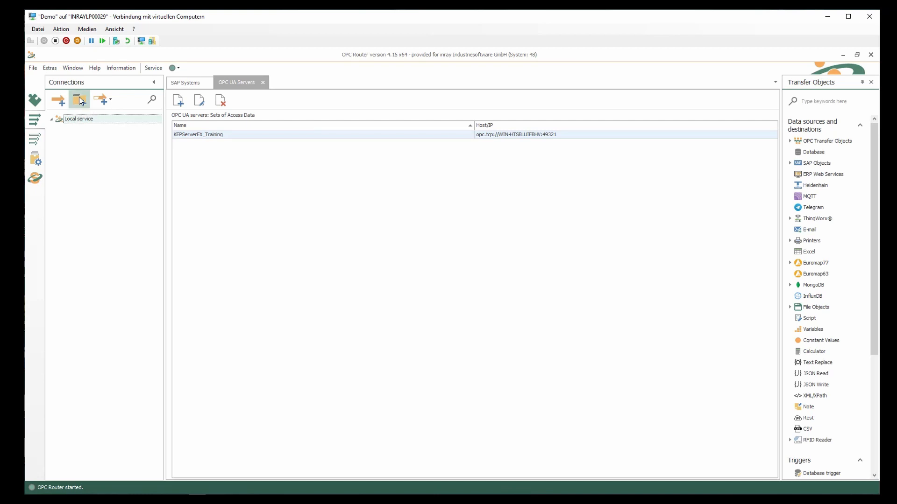
click(80, 98)
text(S)
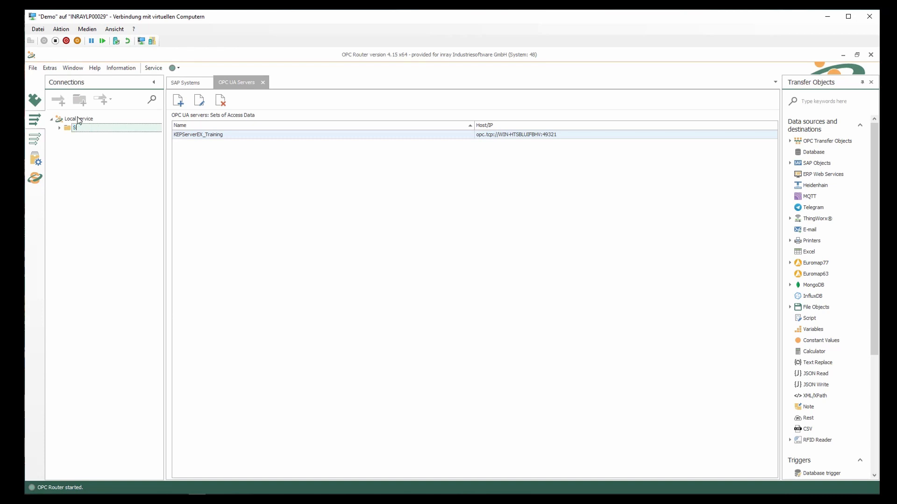
text(AP Connections)
key(Return)
Add a new connection named "OPC UA 2 SAP Receiving Recipe data" in the SAP Connections folder
click(62, 103)
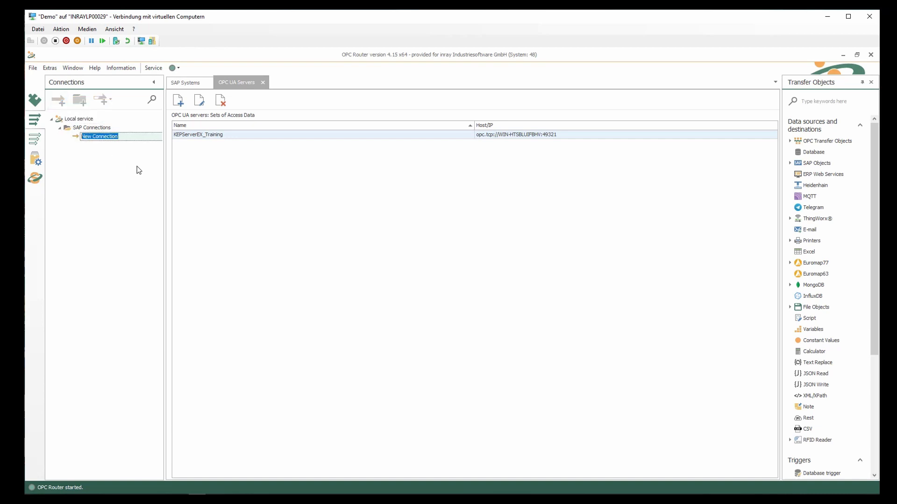
text(OPC UA G)
key(BackSpace)
text(2)
text( SAP )
text(Reciv)
text(iving)
text( Receip)
key(BackSpace)
text(ipe data)
key(Return)
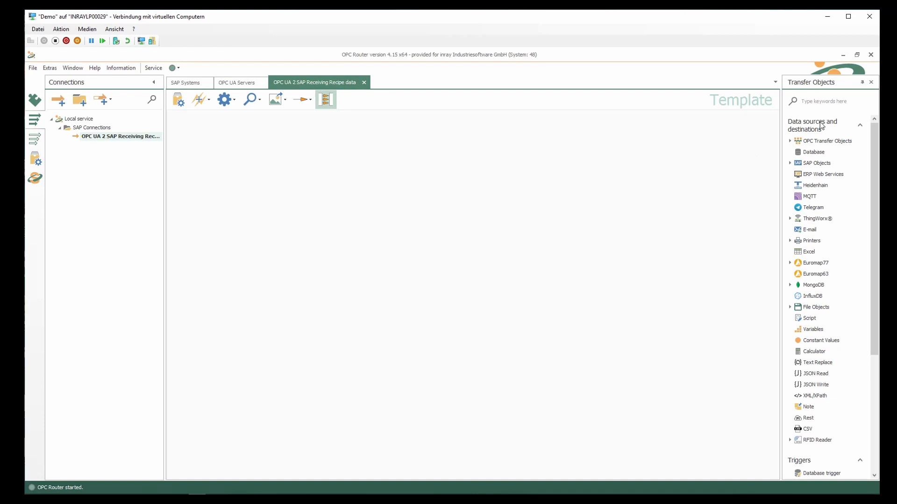
Place an OPC UA/DA transfer object on the connection canvas and set its OPC access data to KEPServerEX_Training
click(790, 141)
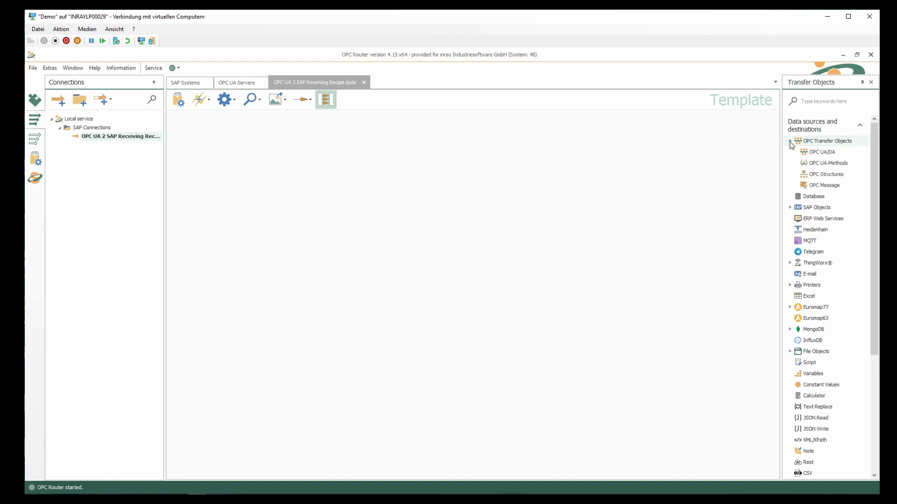
drag(828, 155, 253, 144)
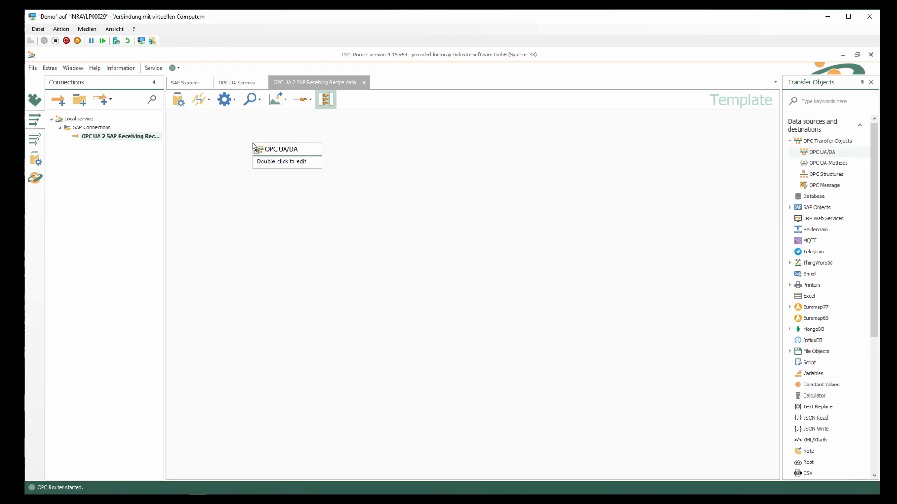
double_click(272, 161)
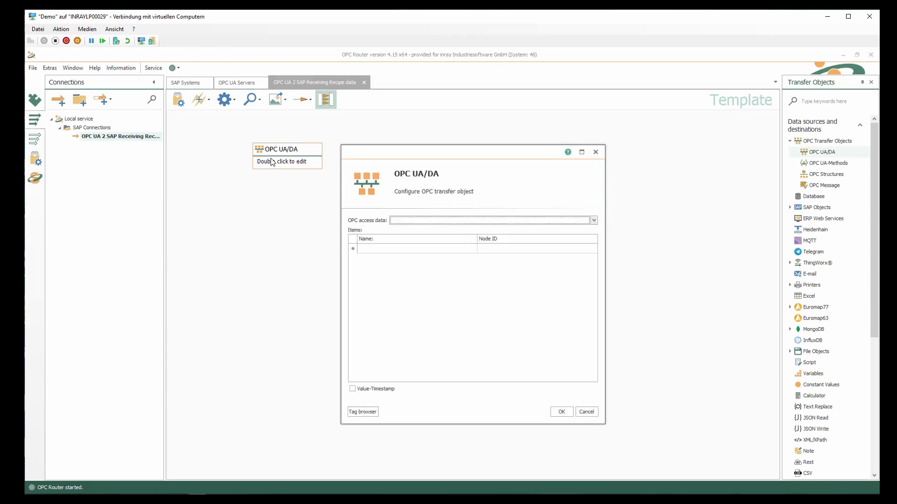
click(594, 221)
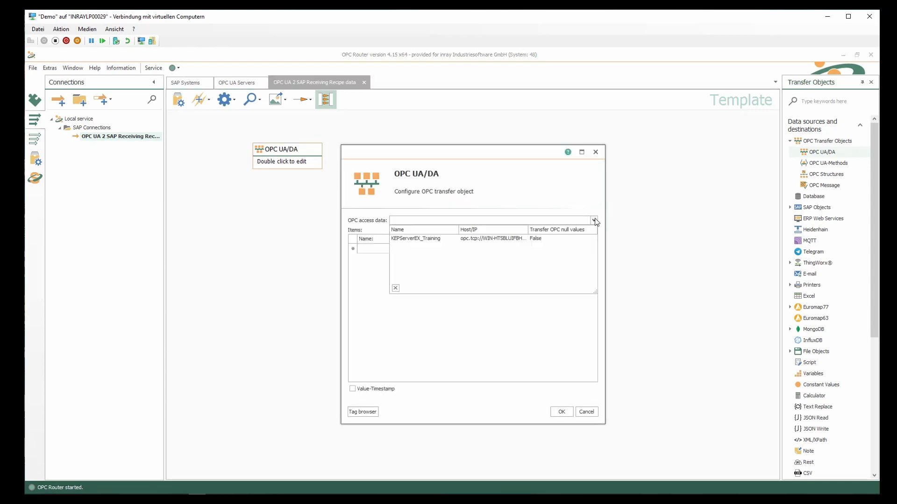
click(411, 238)
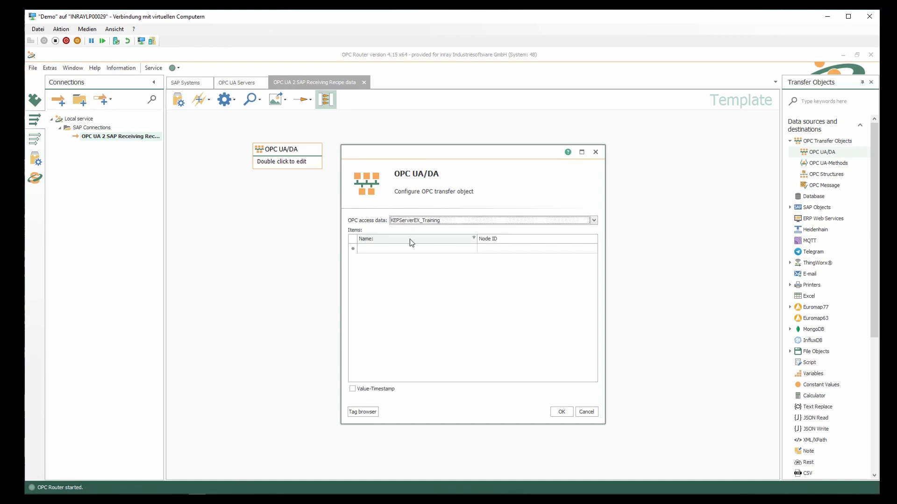
Add the ProductID tag from Machine1 > PLC > ProductionData to the OPC UA/DA object's items and accept the configuration
click(371, 412)
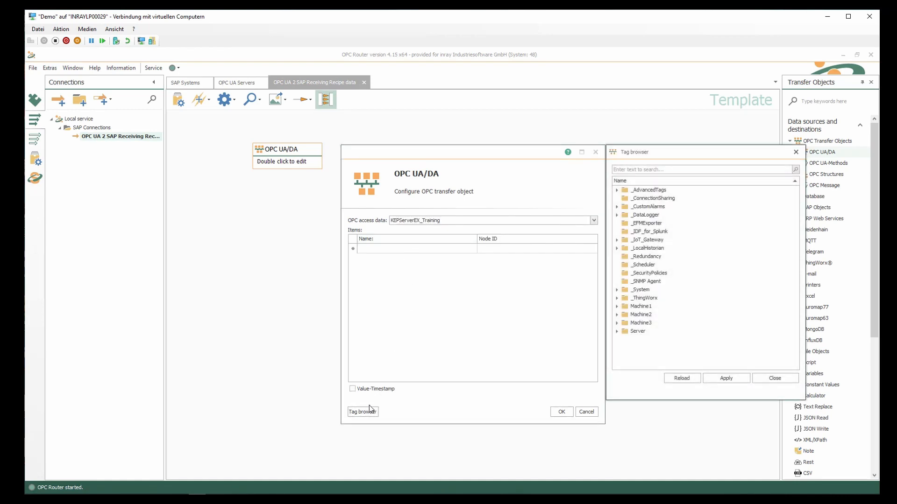
click(617, 307)
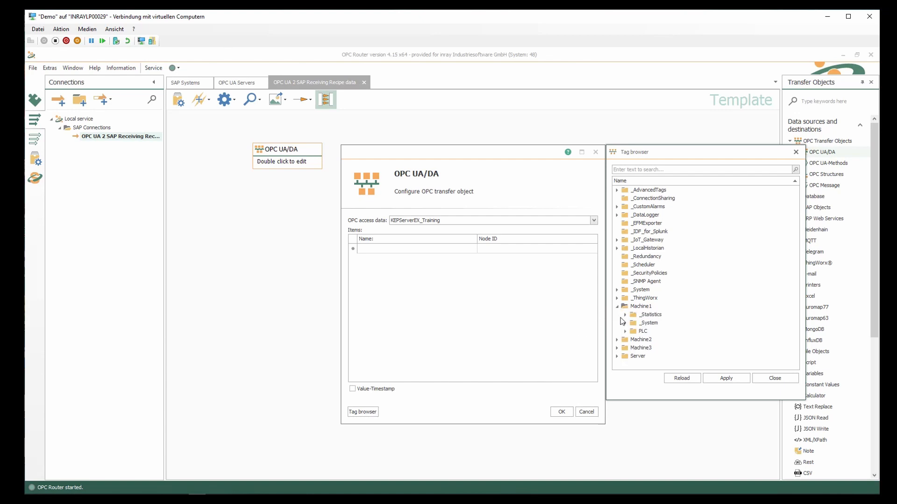
click(626, 332)
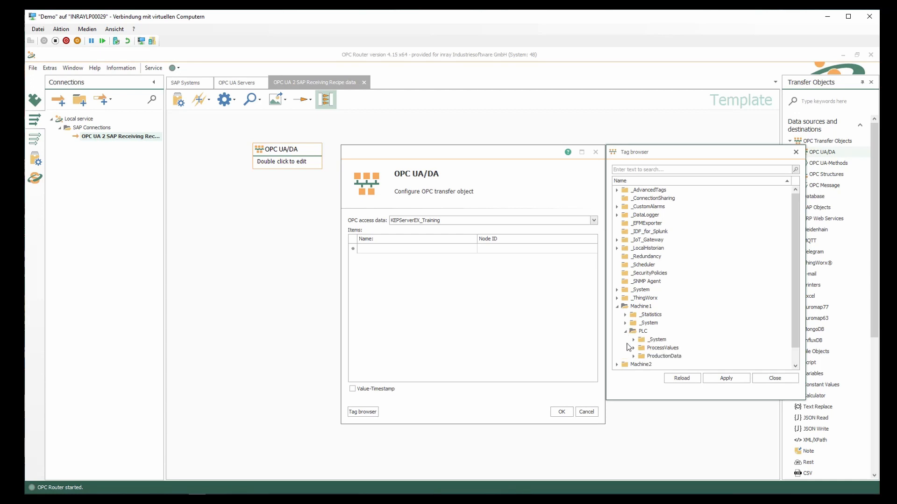
click(634, 357)
scroll(694, 311, down, 2)
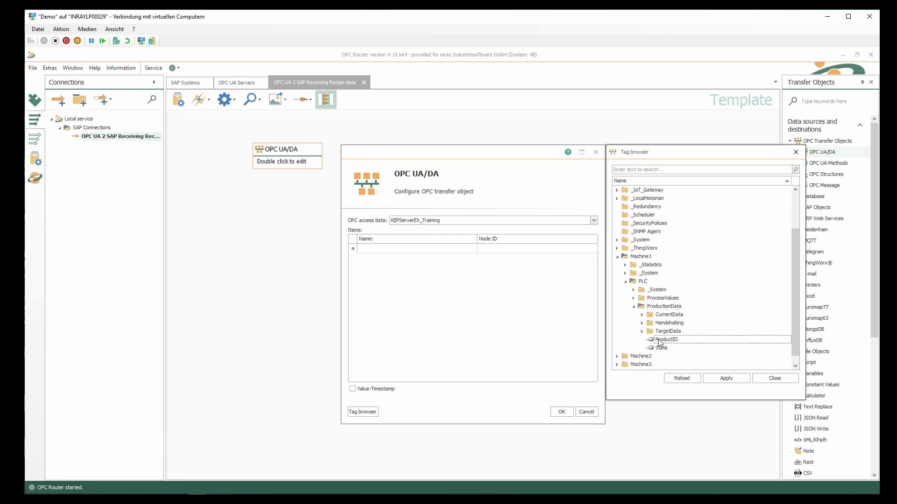
double_click(662, 340)
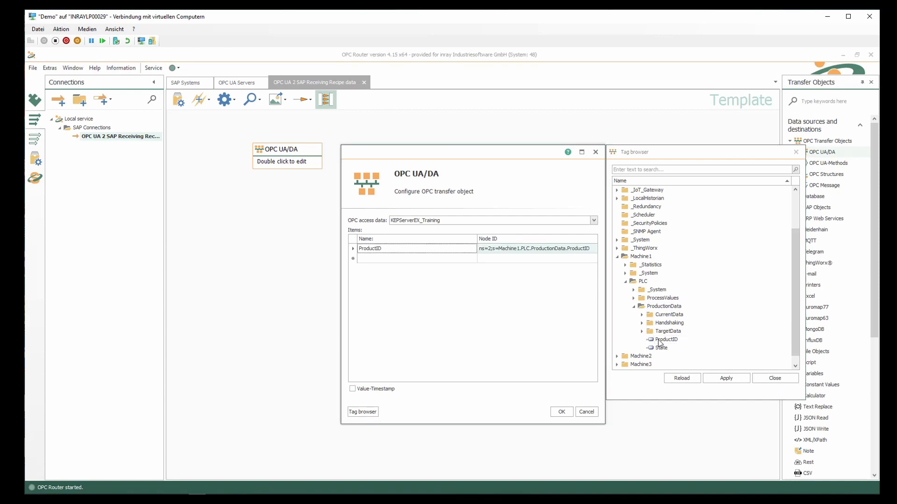
click(561, 413)
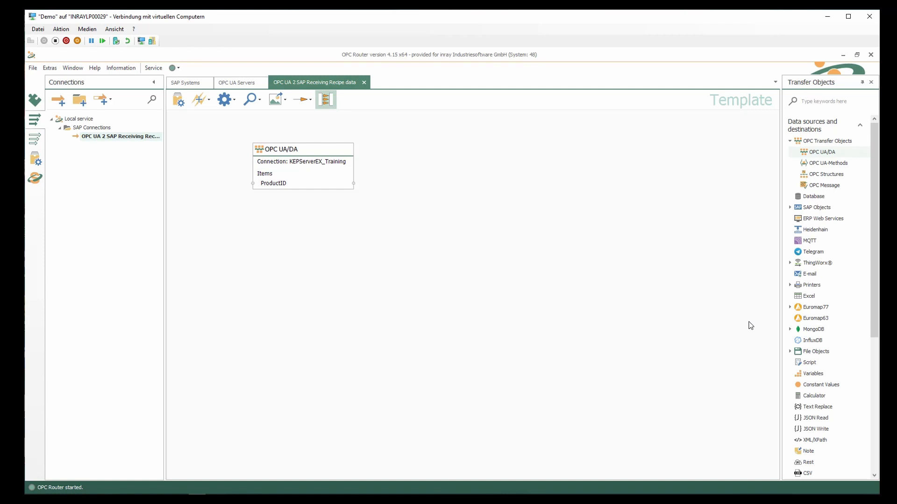
Place an SAP RFC transfer object beside the OPC UA/DA object and set its SAP access data to SAP-SYS
click(791, 208)
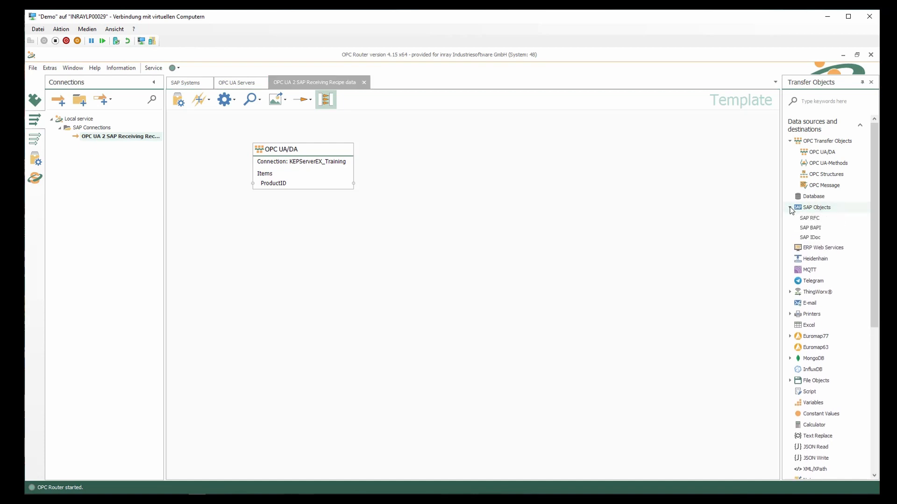
click(815, 220)
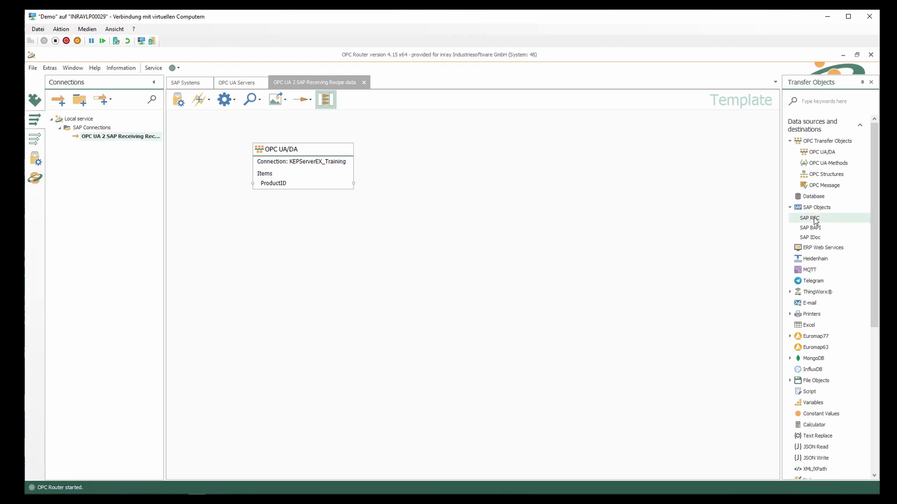
drag(815, 220, 452, 147)
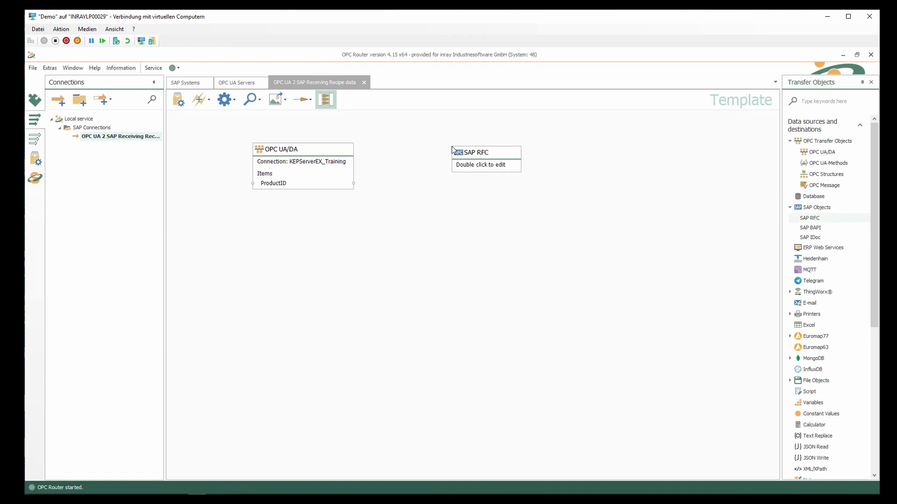
double_click(475, 158)
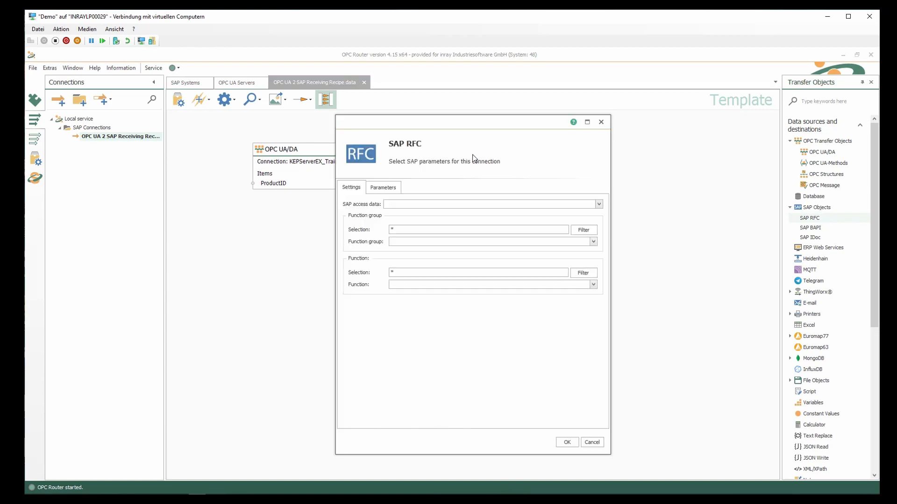
click(598, 204)
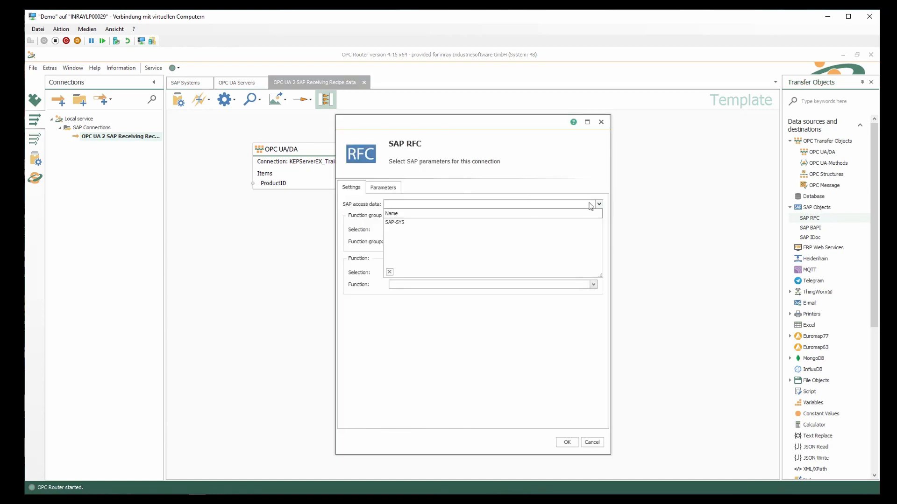
click(409, 223)
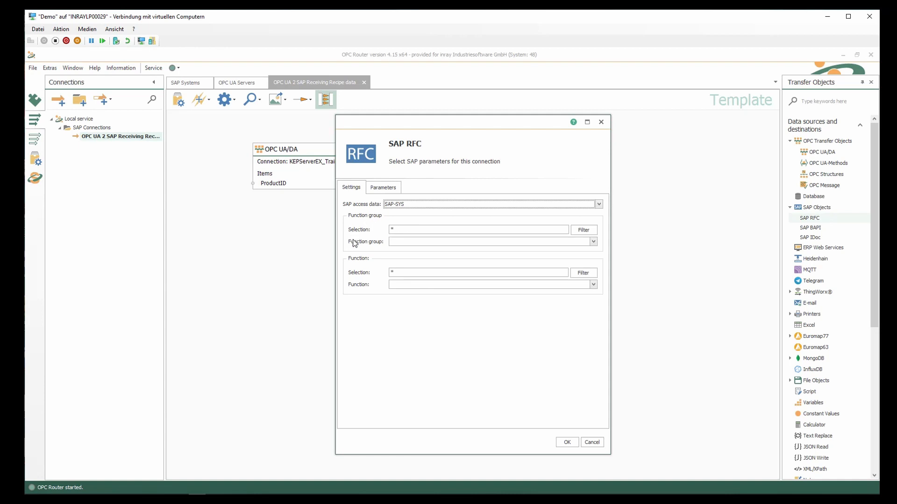
Filter the function groups by ZZ*, choose group ZZ_I40 and select the function Z_GET_RECIPE_FOR_PRODUCT_ID for the SAP RFC object
click(392, 230)
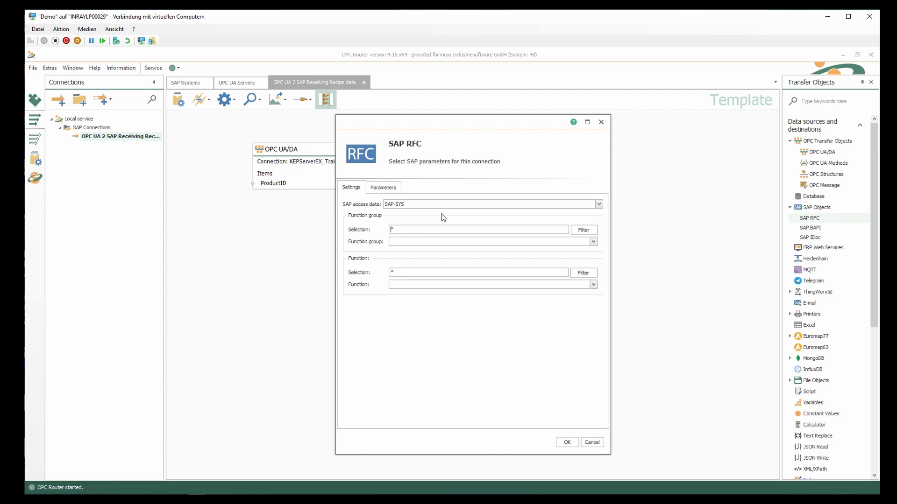
text(ZZ)
click(579, 233)
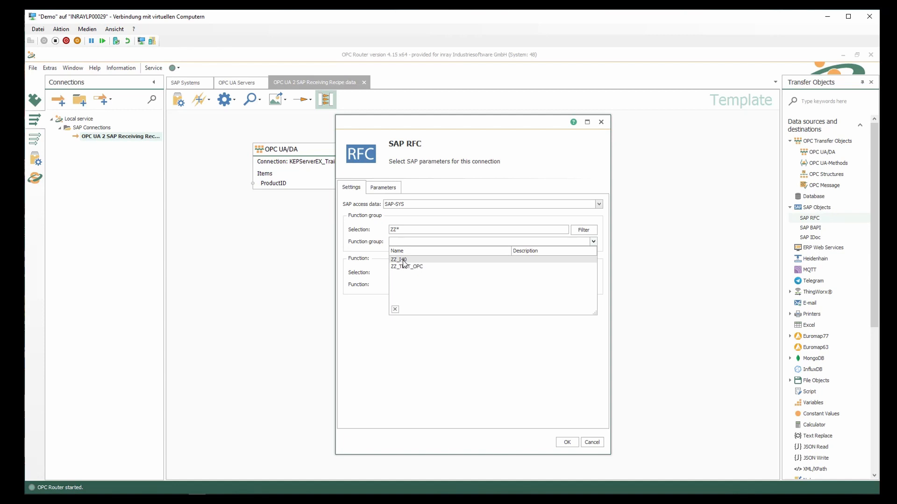
click(401, 260)
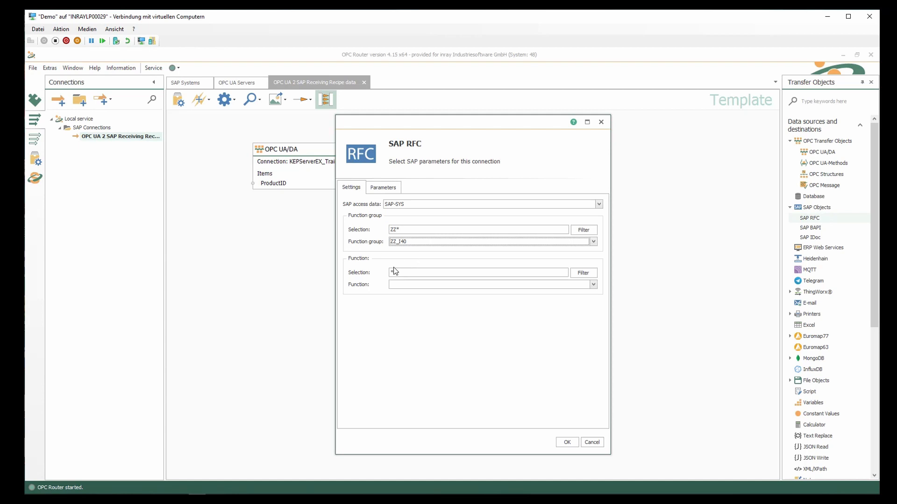
click(585, 275)
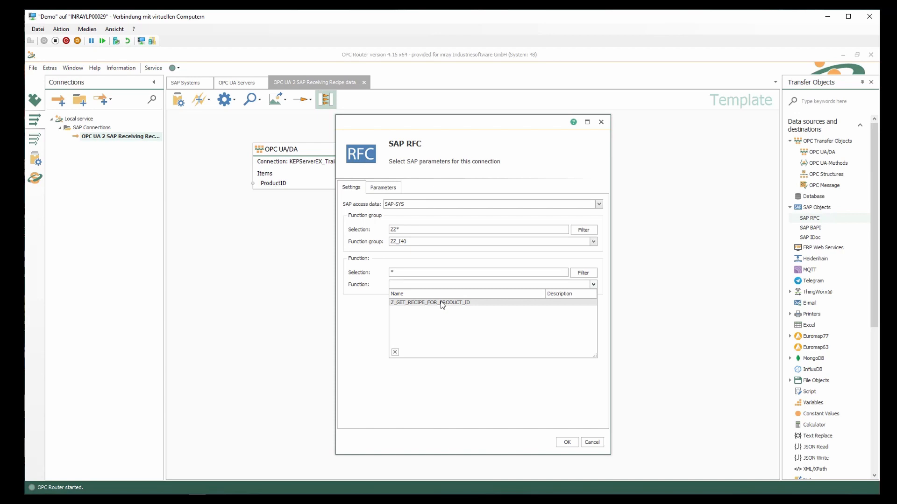
click(442, 303)
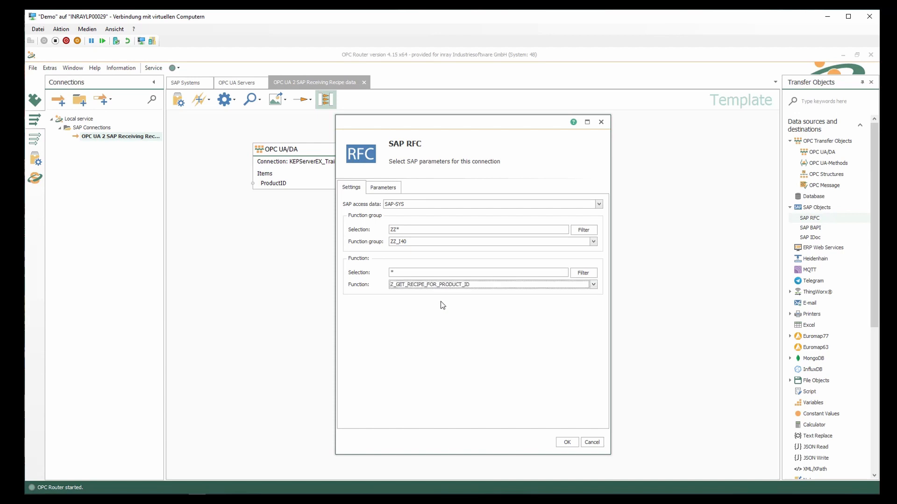
Enable import parameter I_PRODUCTID and export parameters RETURN.MESSAGE, E_PARA_COLORNO, E_PARA_ERRORCODE, E_PARA_LENGTH and E_PARA_WIDTH, and accept the SAP RFC configuration
click(383, 188)
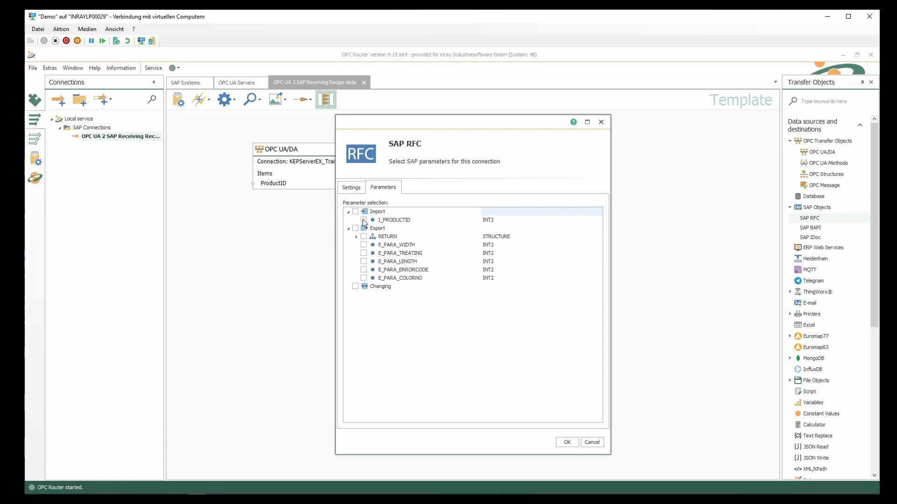
click(363, 220)
click(357, 237)
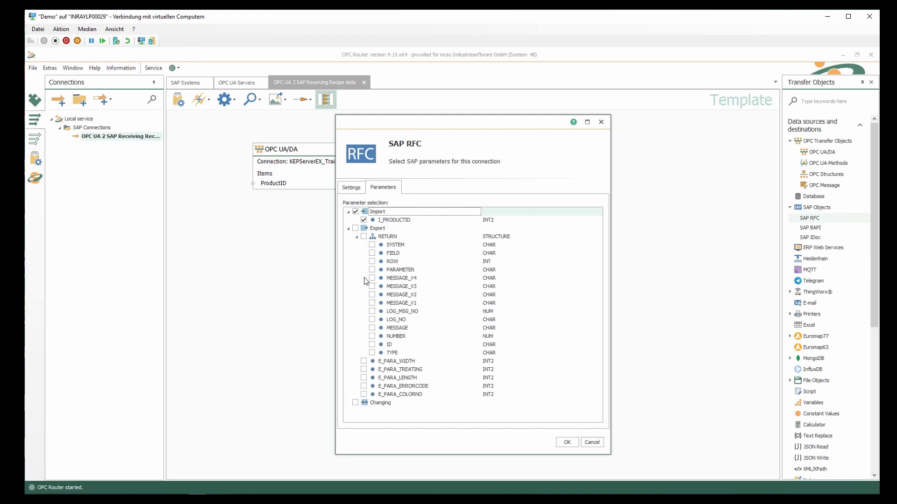
click(372, 329)
click(364, 387)
click(567, 443)
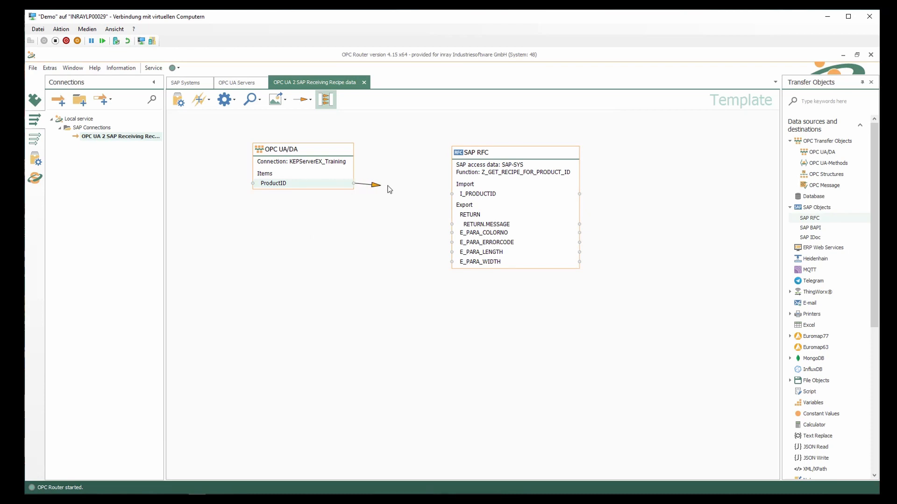
Link ProductID of the OPC UA/DA object to I_PRODUCTID of the SAP RFC object and shift the RFC object slightly up
drag(389, 190, 483, 198)
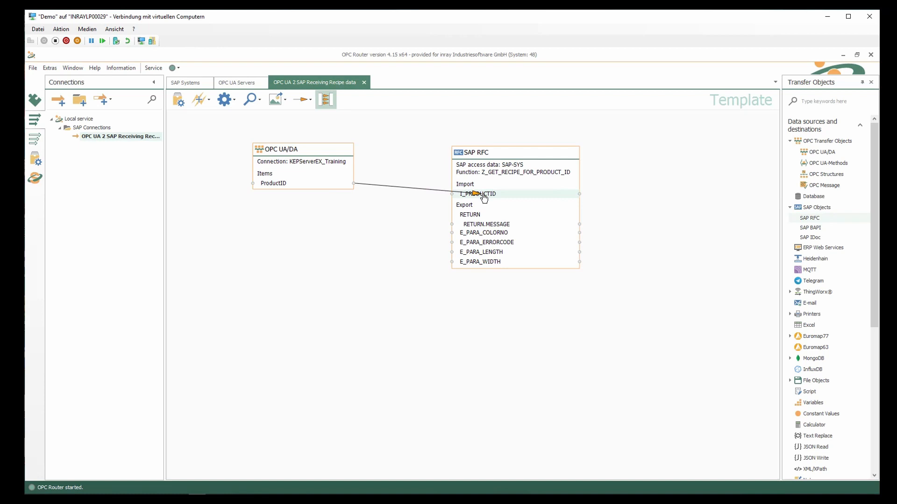
drag(484, 198, 485, 197)
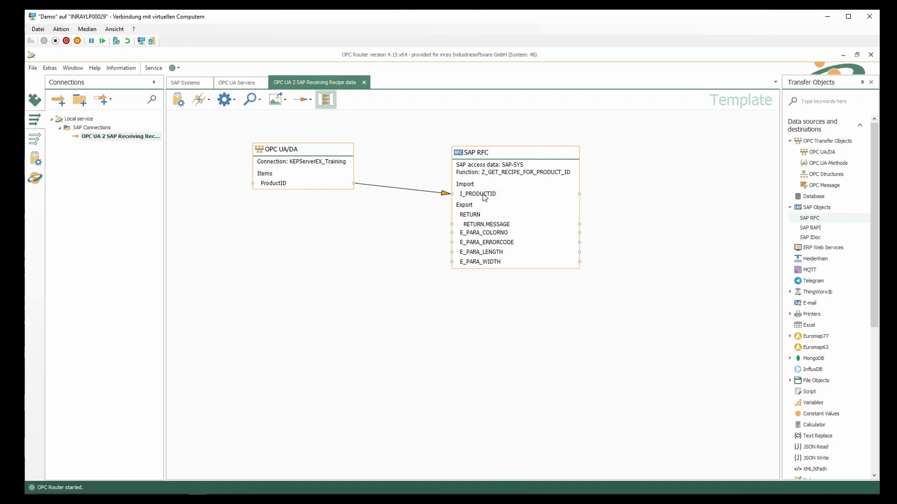
drag(480, 156, 475, 148)
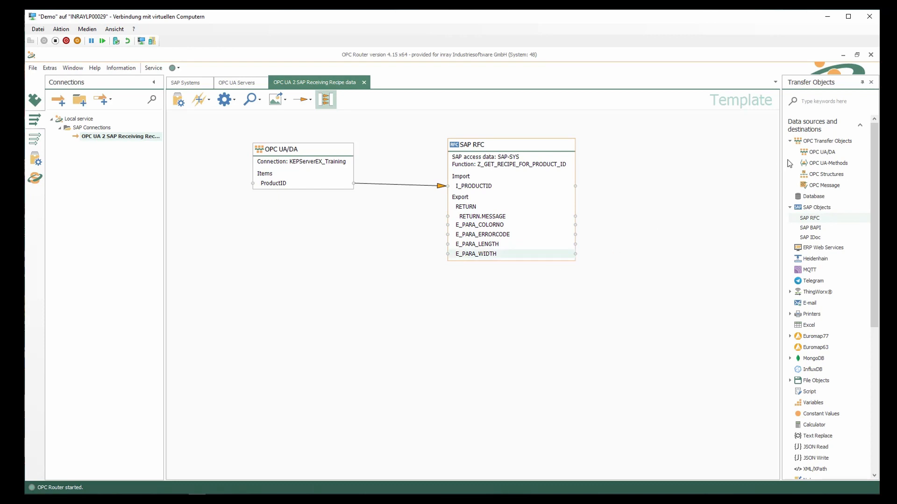
Place a second OPC UA/DA transfer object beyond the SAP RFC object and set its OPC access data to KEPServerEX_Training
drag(828, 153, 651, 211)
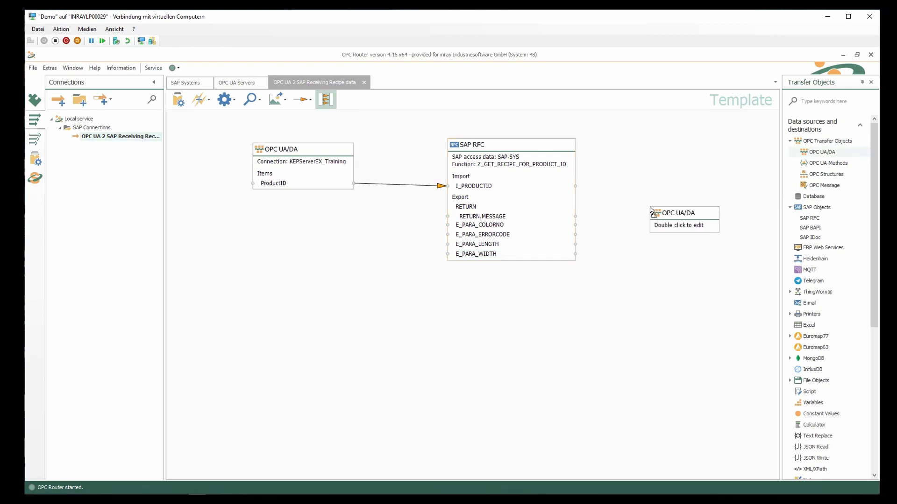
double_click(676, 217)
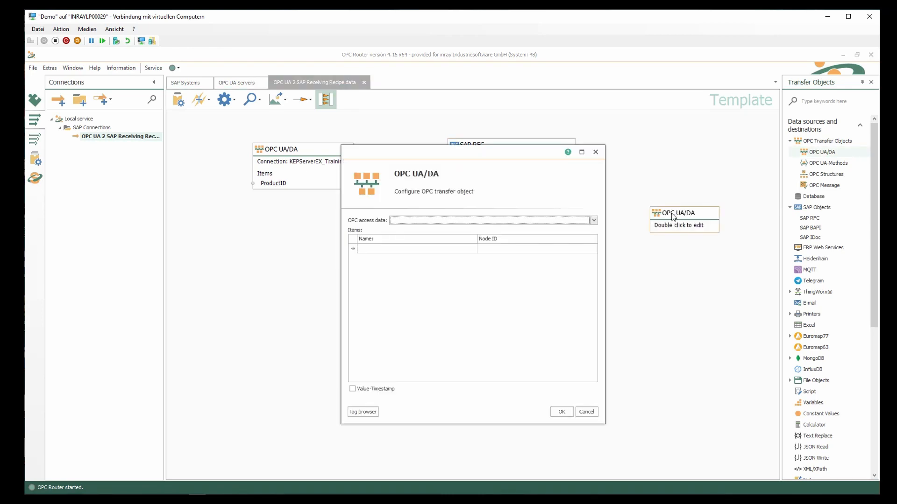
click(595, 220)
click(465, 239)
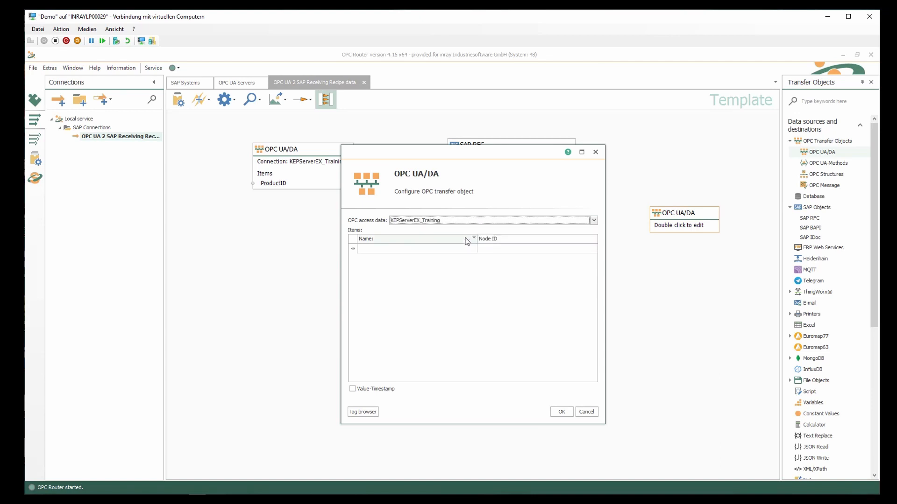
Add TargetWidth, TargetLength, TargetColorNo, SAP_ErrorCode and SAP_ErrorMessage from Machine1 > PLC > ProductionData > TargetData to the new object's items and accept
click(365, 412)
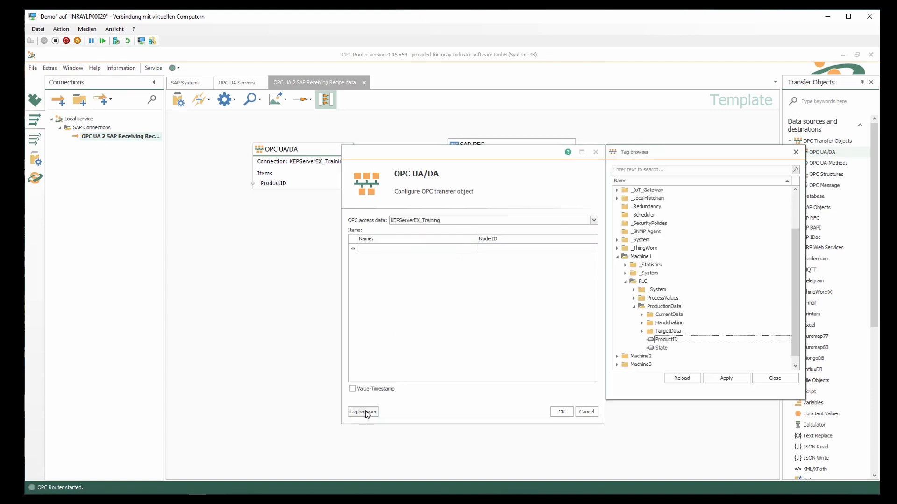
click(642, 332)
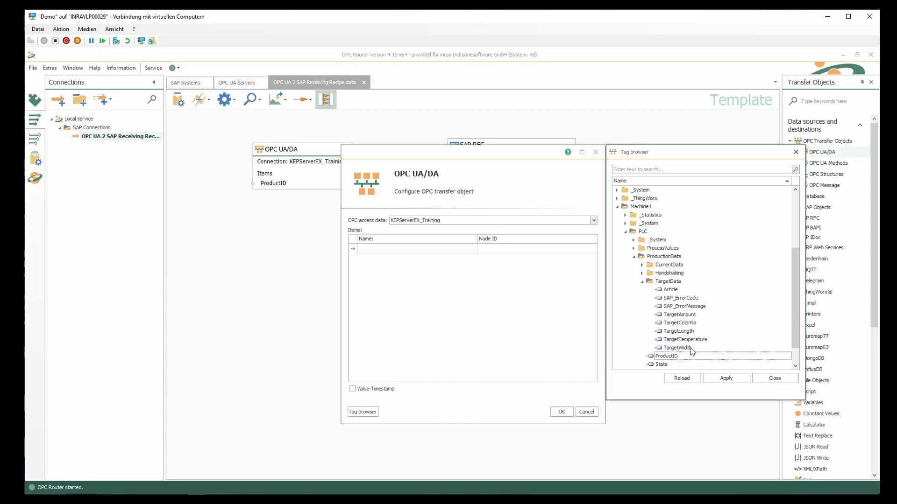
double_click(684, 348)
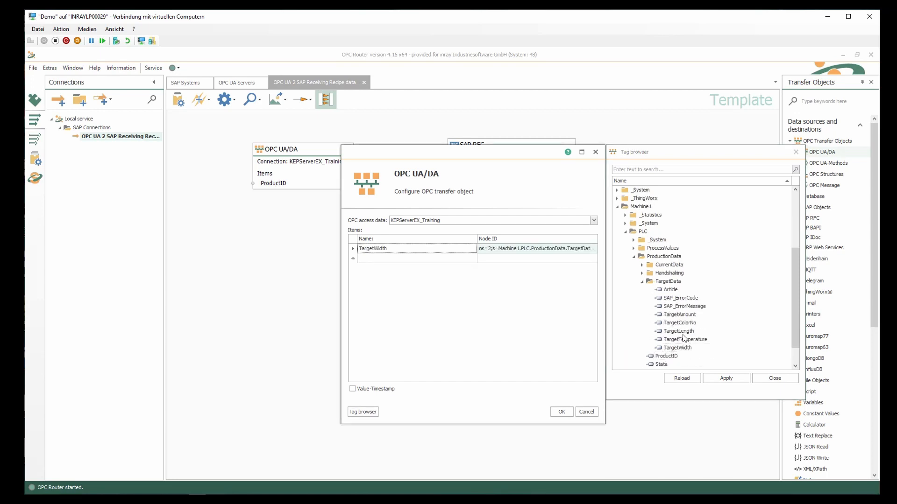
click(683, 332)
double_click(683, 332)
double_click(683, 323)
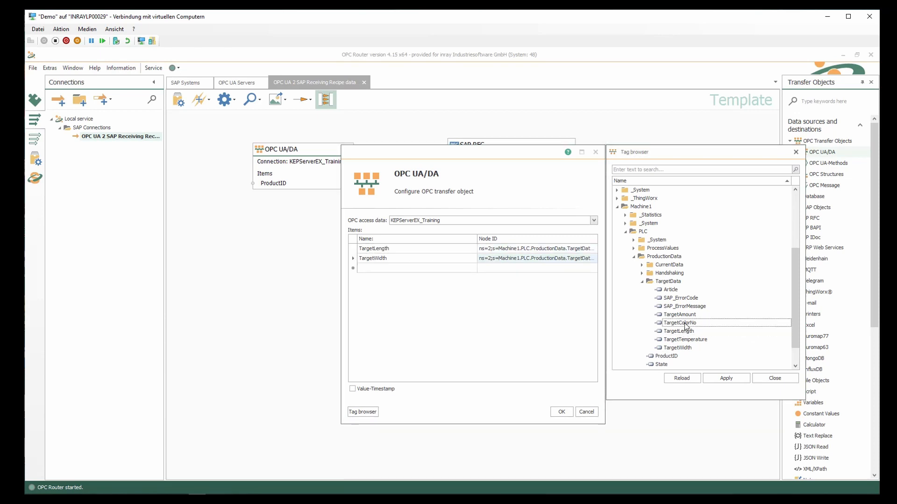
double_click(683, 299)
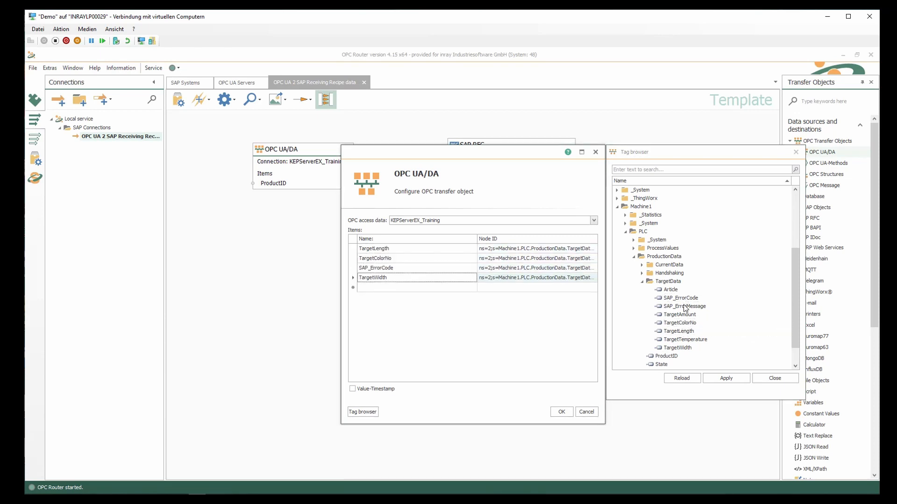
click(685, 308)
double_click(684, 307)
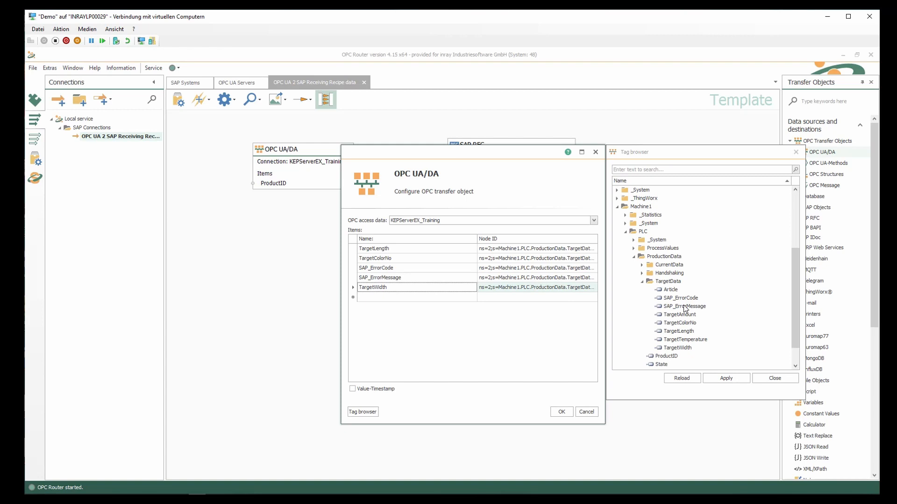
click(565, 411)
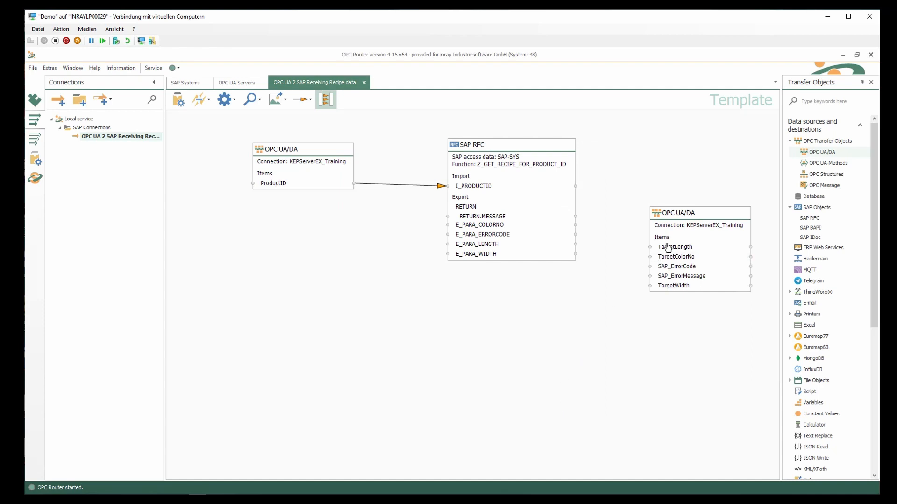
Move the second OPC UA/DA object up and link RETURN.MESSAGE to SAP_ErrorMessage and the COLORNO, ERRORCODE, LENGTH and WIDTH exports to their matching target tags
drag(678, 214, 667, 184)
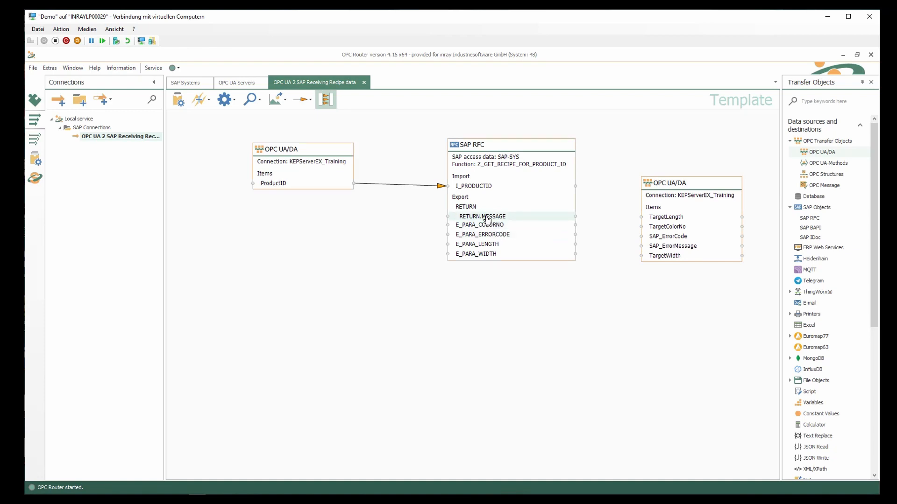
drag(487, 219, 677, 250)
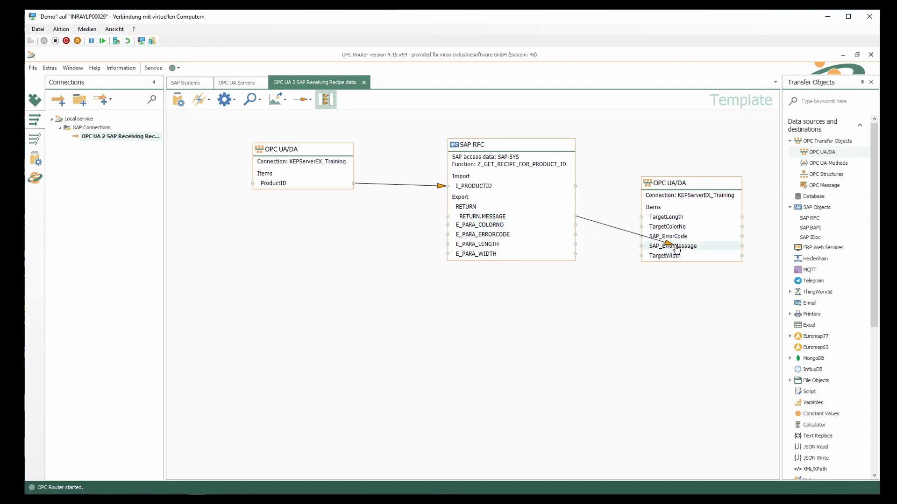
drag(676, 250, 676, 249)
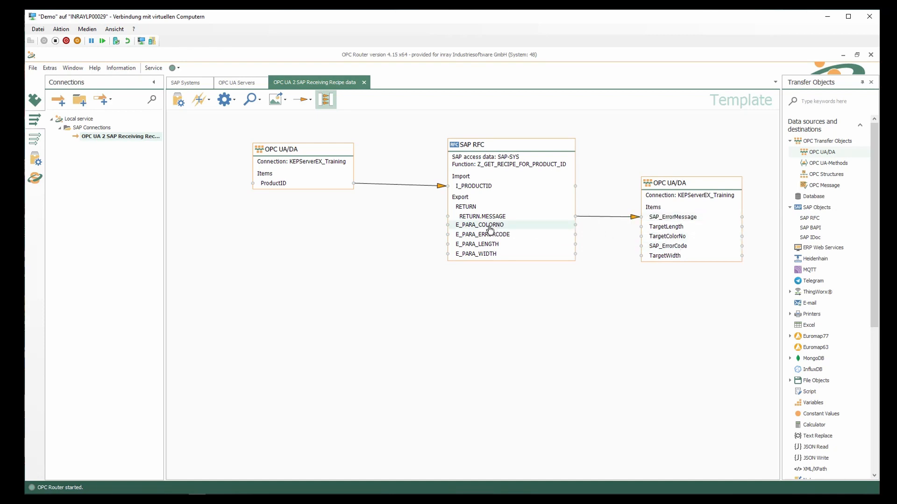
drag(489, 229, 663, 239)
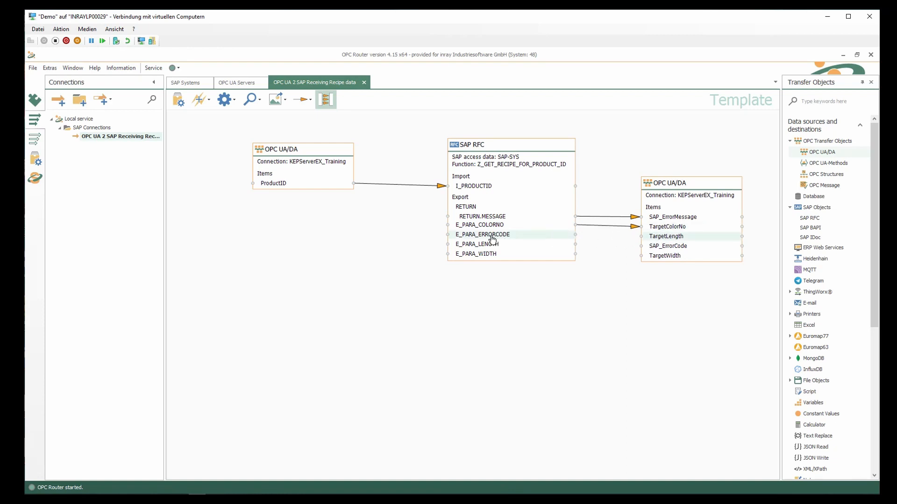
drag(491, 243, 668, 250)
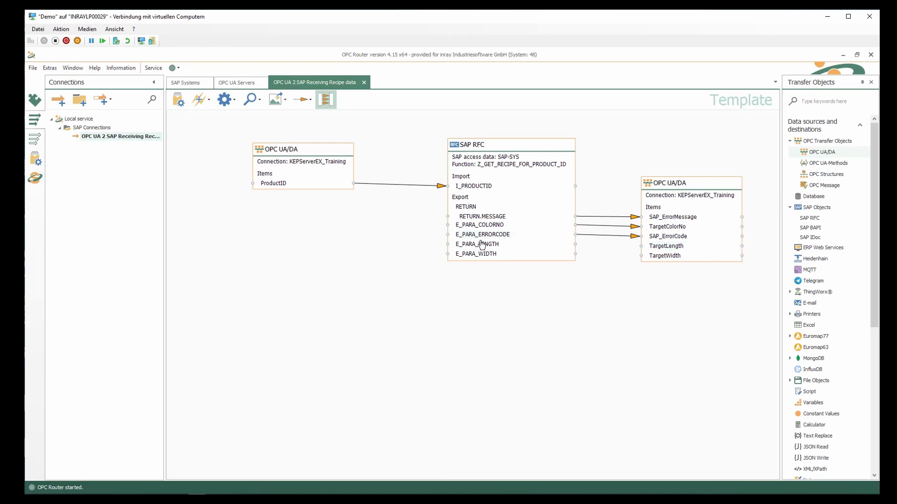
drag(480, 251, 664, 246)
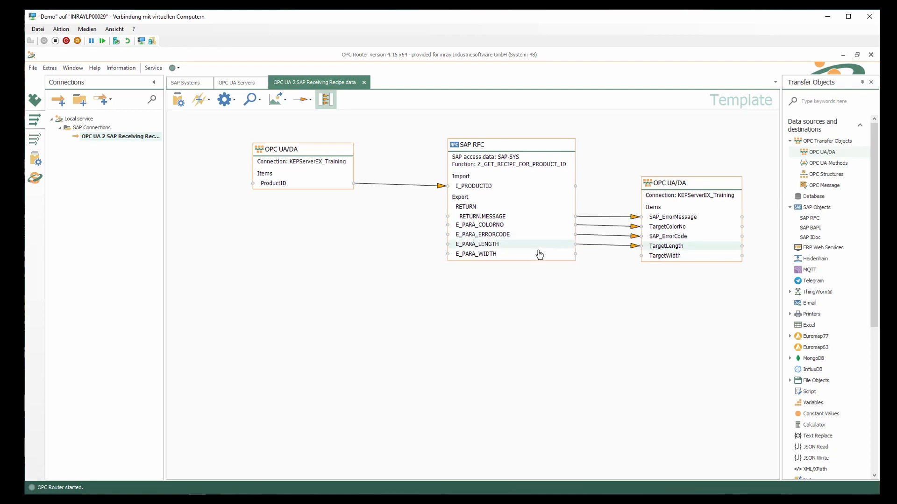
drag(494, 255, 654, 257)
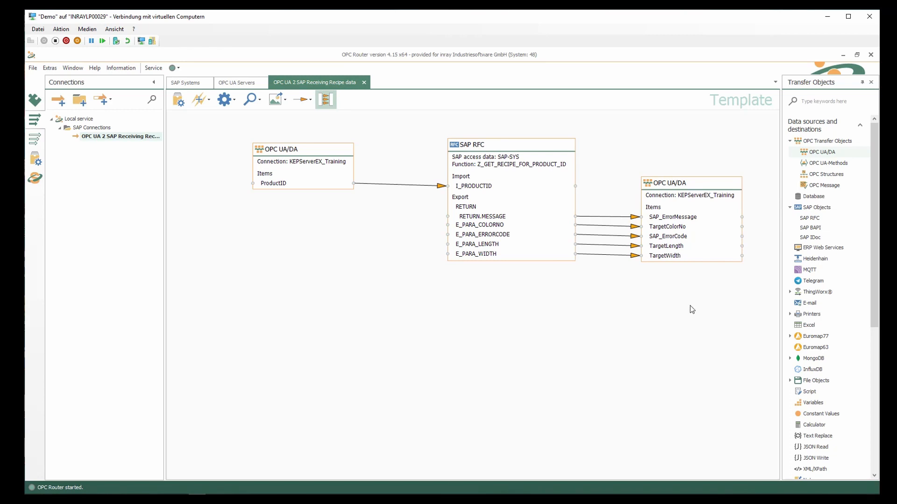
Place an OPC Message trigger below the ProductID source object and set its access data to KEPServerEX_Training
drag(873, 248, 870, 403)
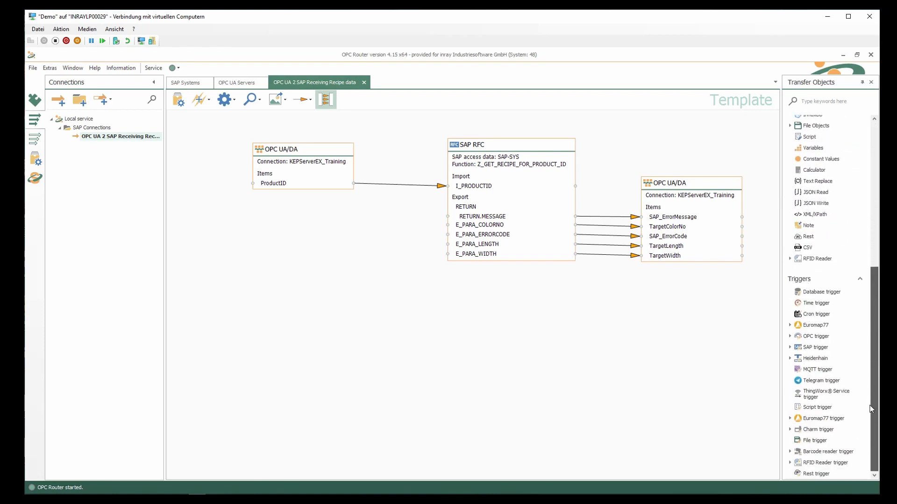
click(790, 337)
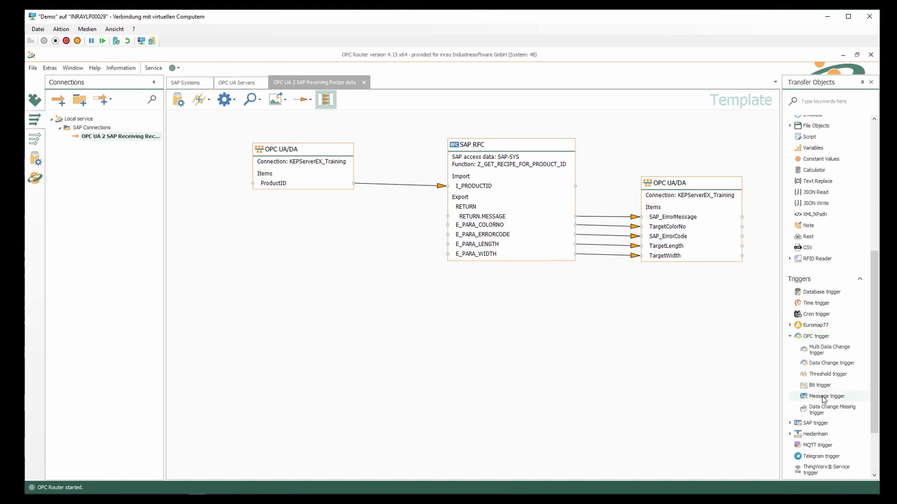
drag(818, 397, 229, 267)
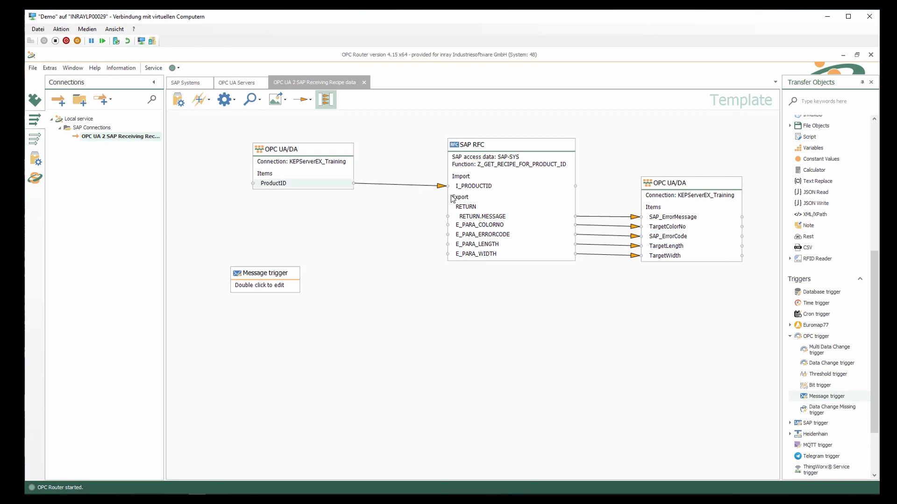
double_click(256, 278)
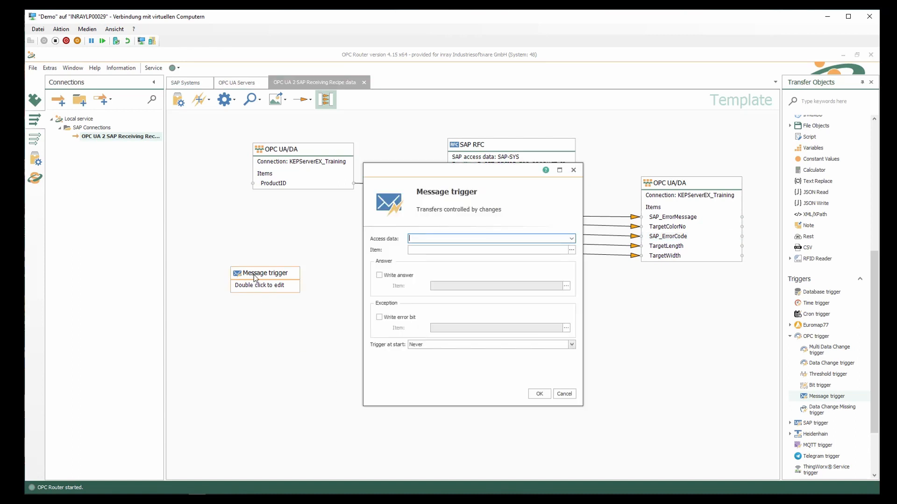
click(571, 239)
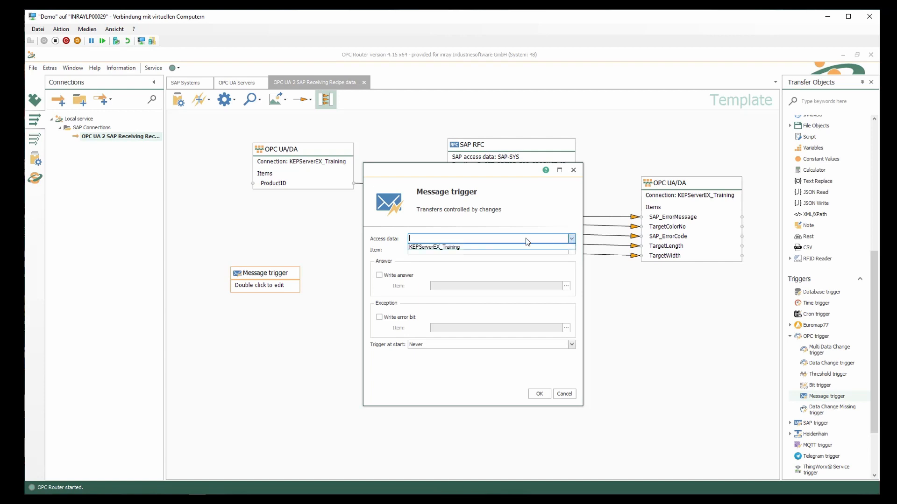
click(435, 247)
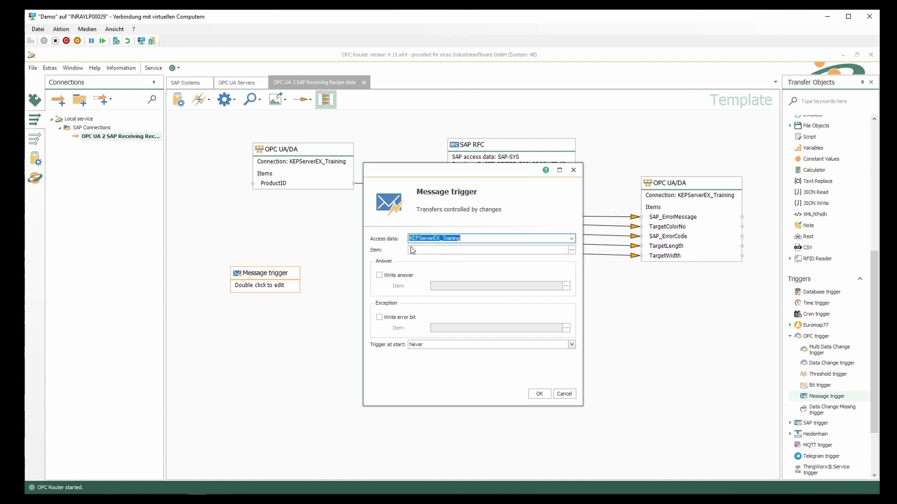
Set the message trigger's item to the MessageTrigger tag from Machine1 > PLC > ProductionData > Handshaking > Messagehandshaking
click(573, 254)
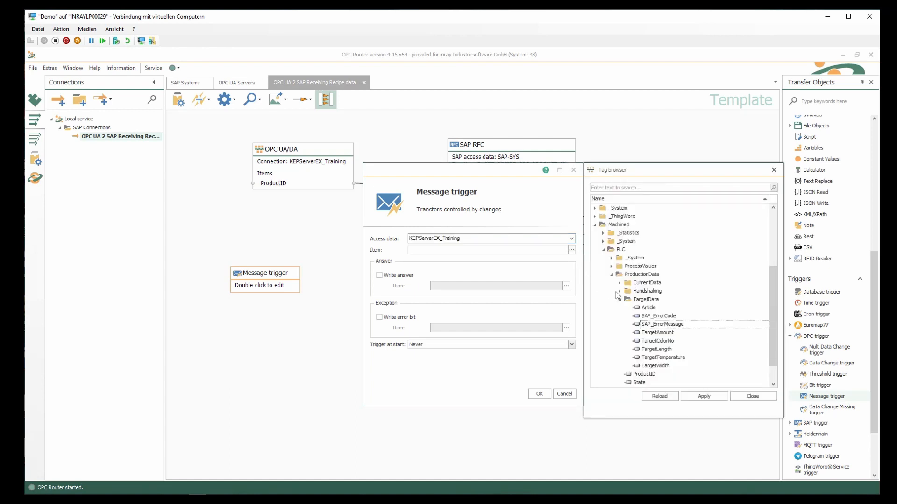
click(619, 292)
click(628, 309)
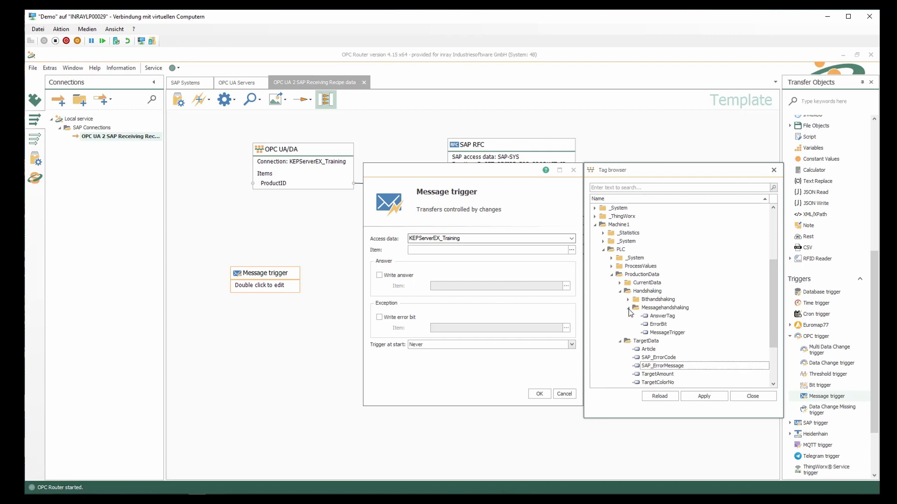
click(672, 333)
double_click(671, 333)
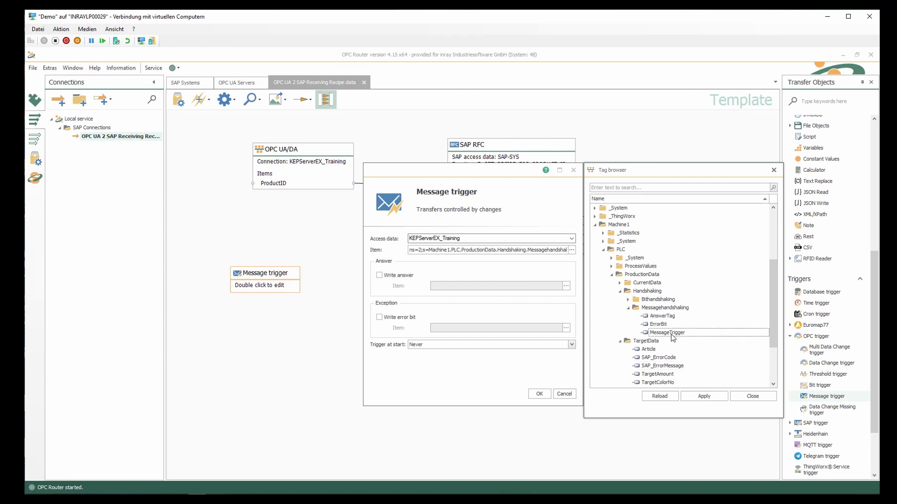
Enable writing the answer to the AnswerTag item and writing the error bit to the ErrorBit item from Messagehandshaking
click(380, 276)
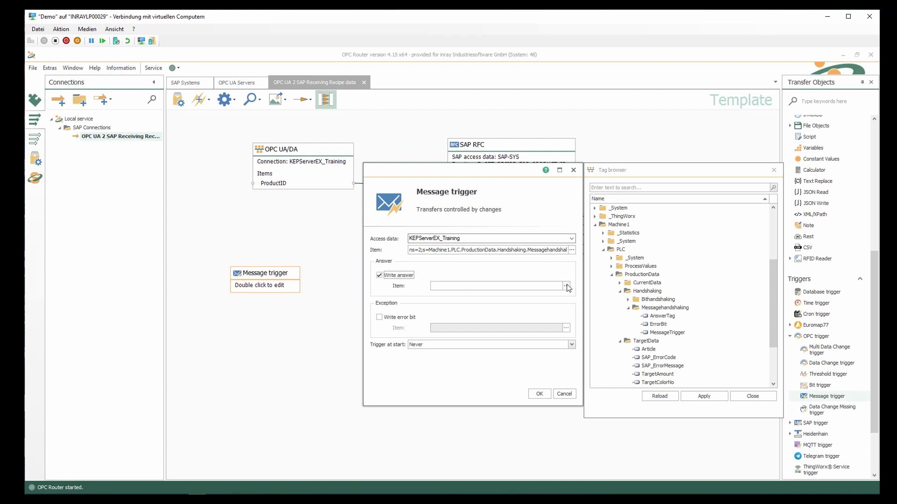
key(Tab)
click(568, 288)
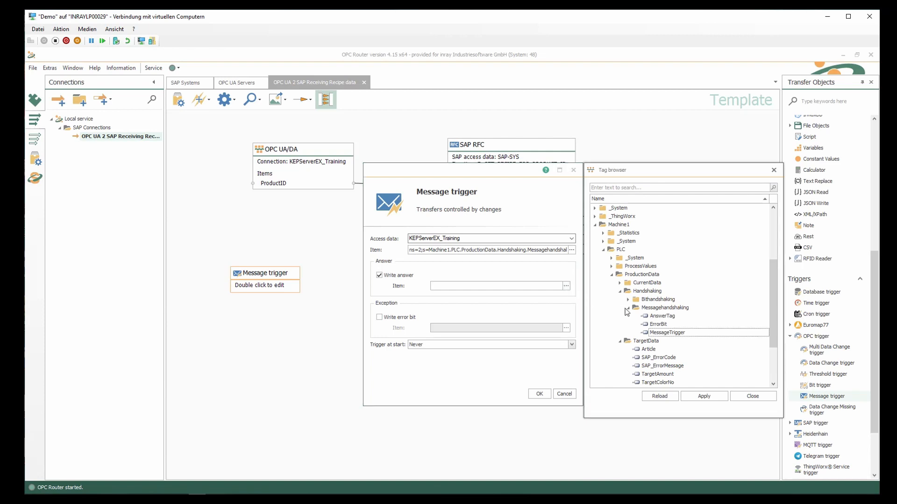
double_click(657, 318)
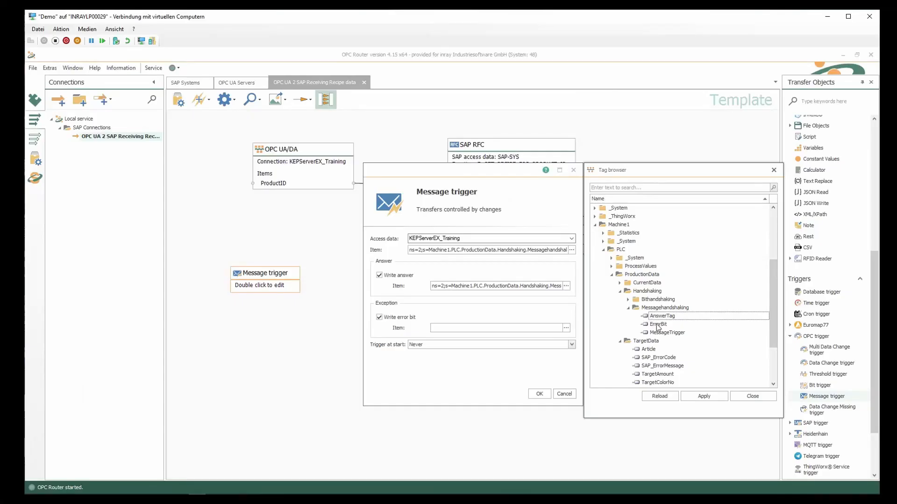
double_click(657, 324)
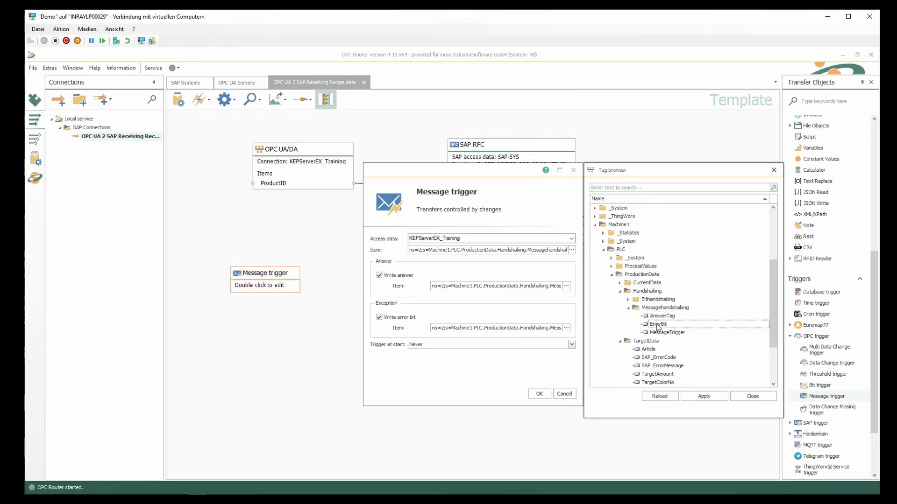
Set the trigger at start to "If message ID and answer ID are not equal", accept, and shift the trigger object slightly left and down
click(571, 343)
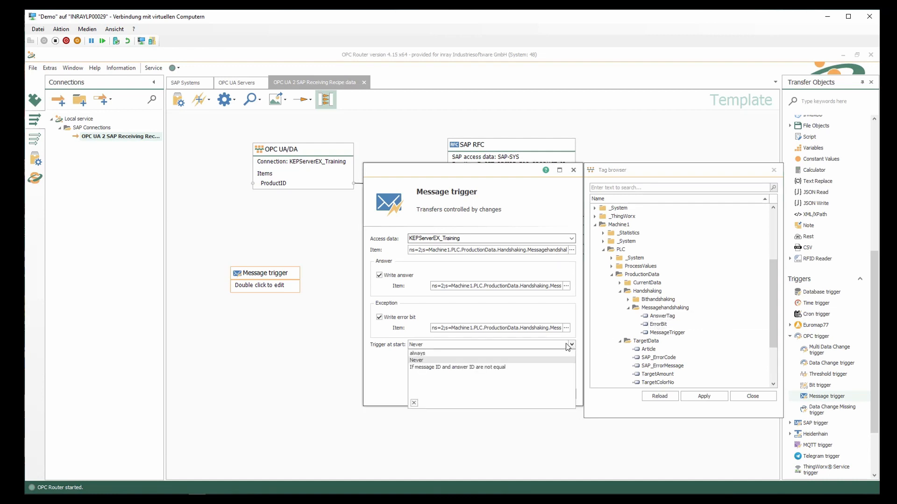
click(431, 367)
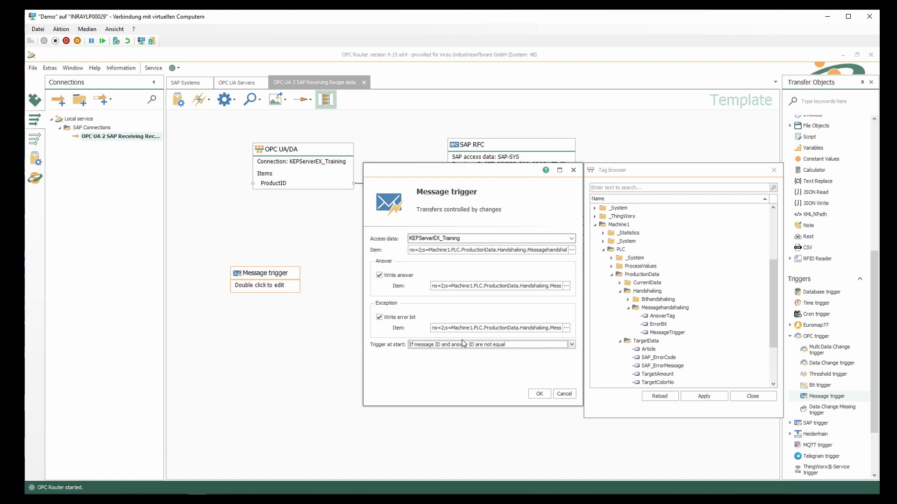
click(539, 396)
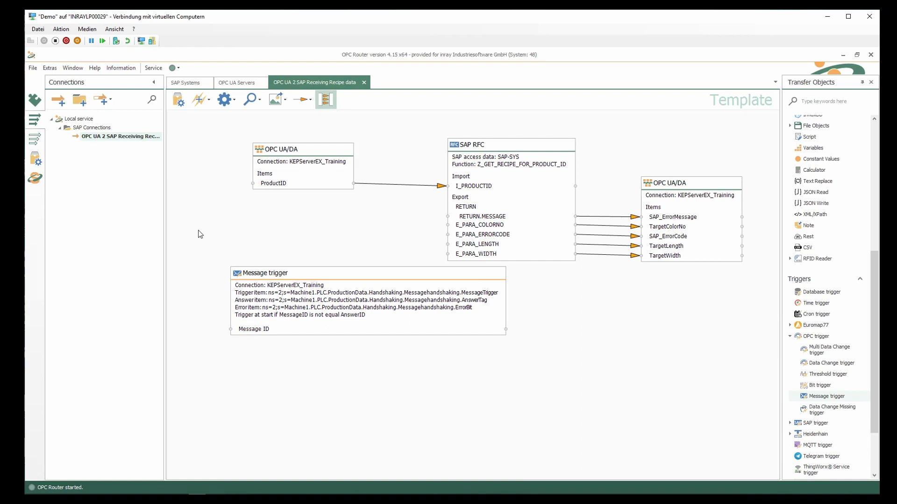
drag(247, 272, 216, 277)
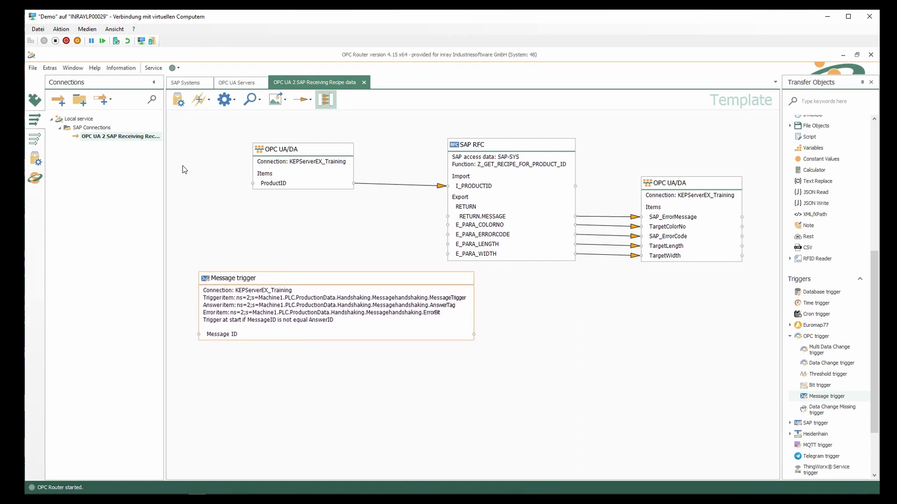
Set the SAP recipe connection productive, agreeing to send the whole project and restart the OPC Router service
click(178, 99)
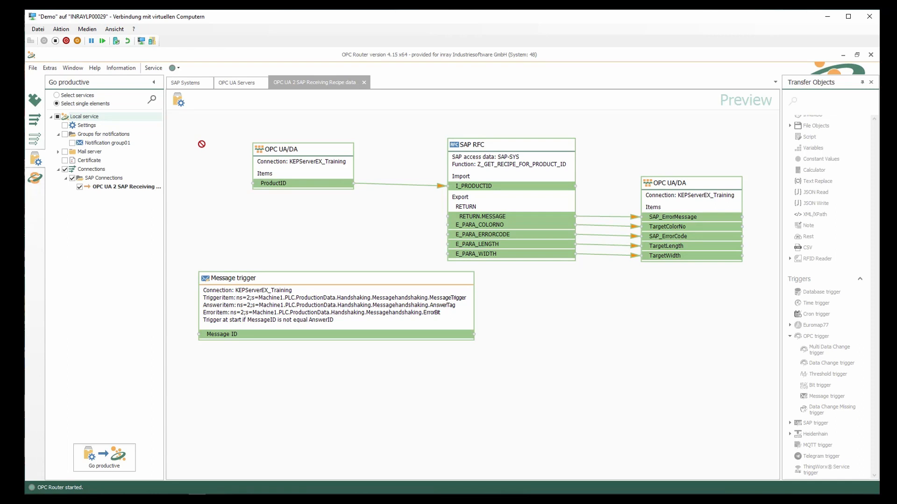
click(180, 102)
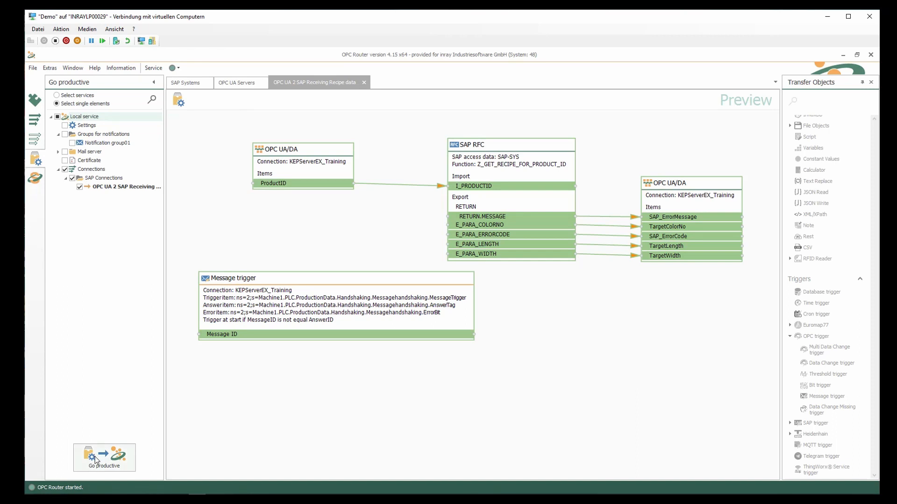
click(181, 101)
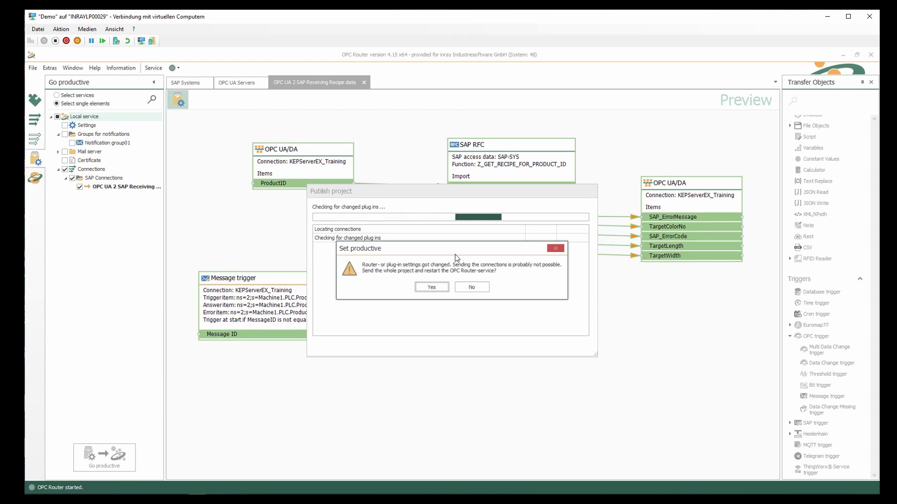
click(428, 288)
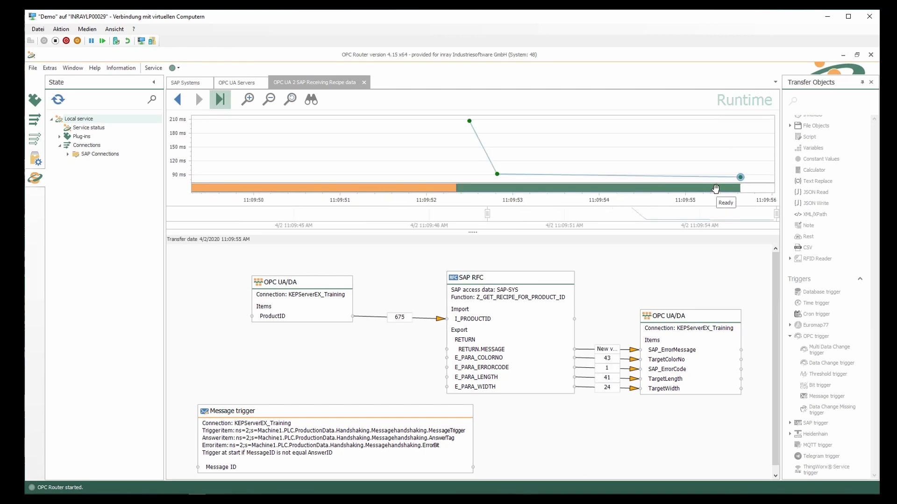
Switch to OPC Quick Client, move its window below the runtime links, and compare the ProductID and TargetData tag values with the transfers
mouse_move(476, 136)
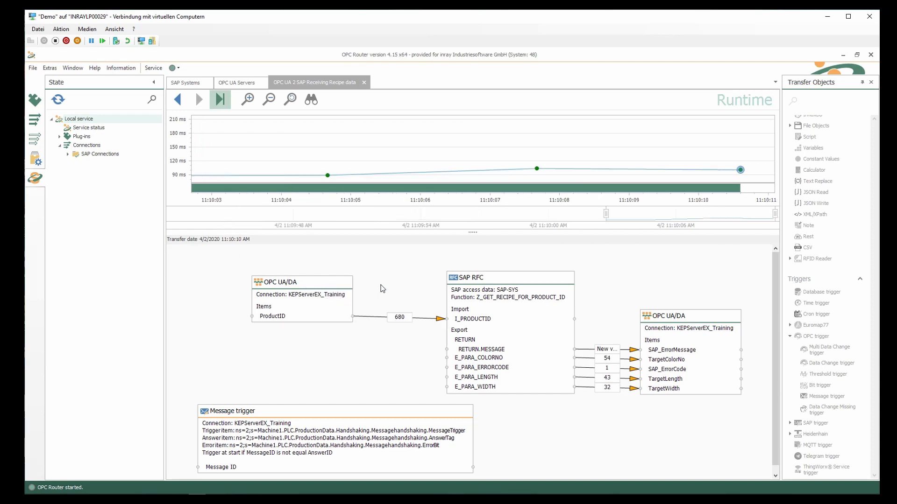
mouse_move(399, 324)
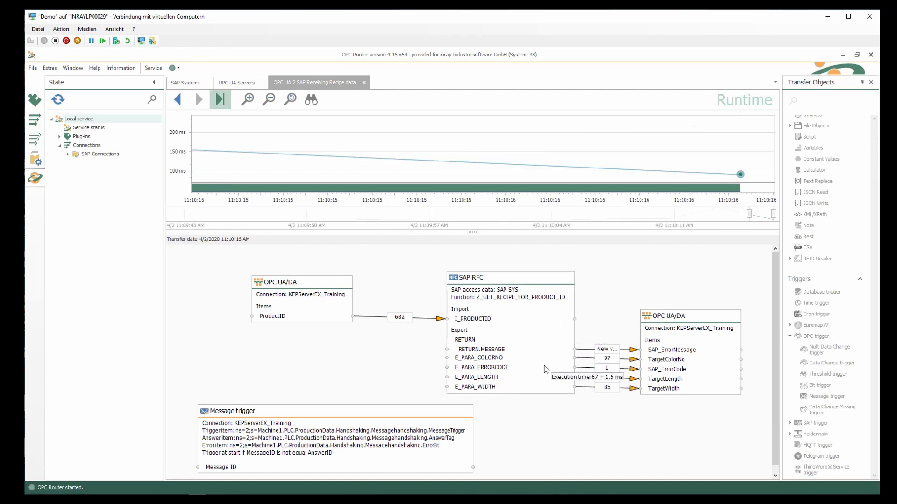
mouse_move(603, 354)
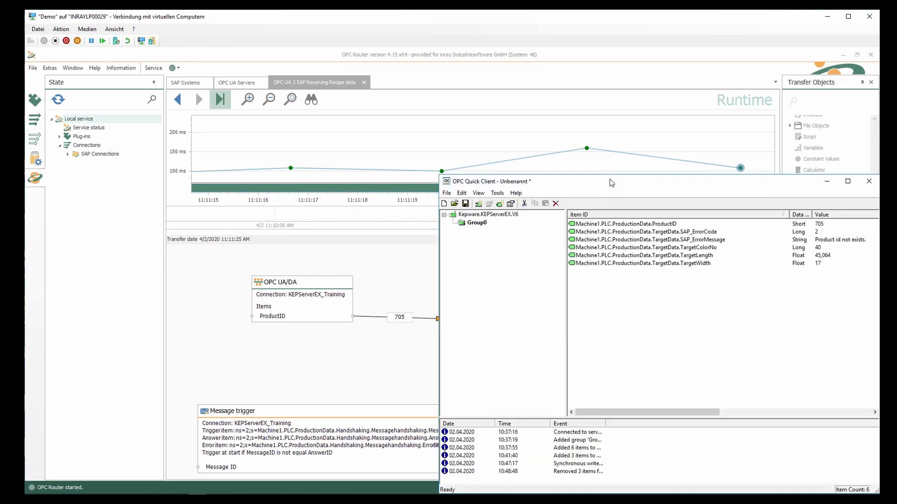
drag(610, 179, 586, 400)
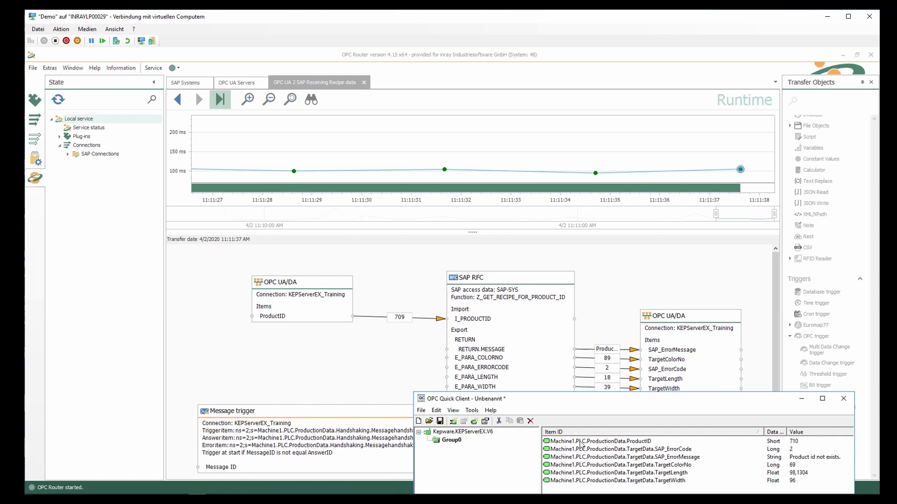
click(631, 442)
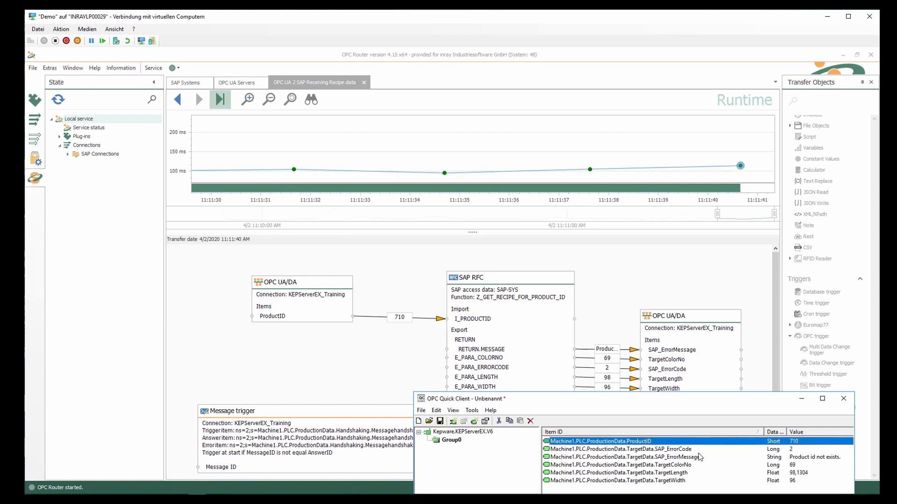
click(790, 450)
click(793, 465)
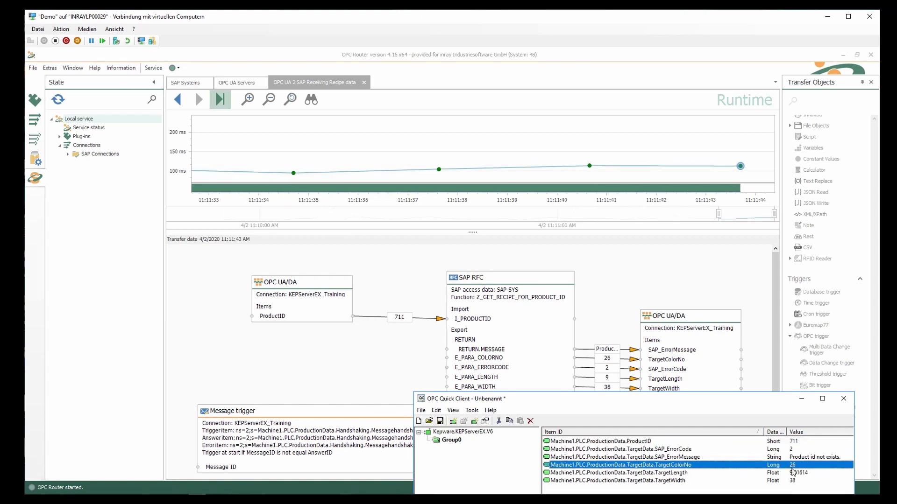
click(792, 473)
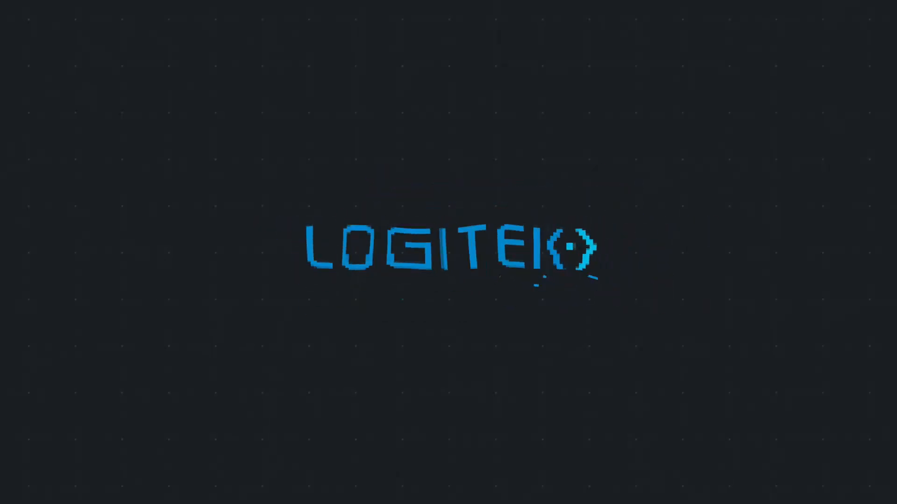